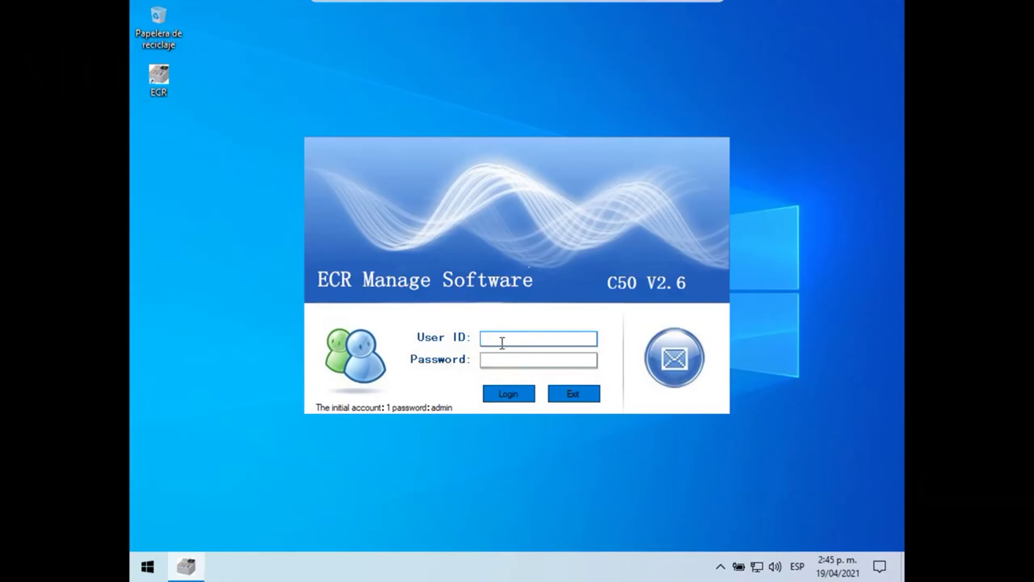
Step: Log in with the initial user ID and its password to reach the main window
{"action": "type", "text": "1"}
{"action": "left_click", "coordinate": [505, 359]}
{"action": "type", "text": "123456"}
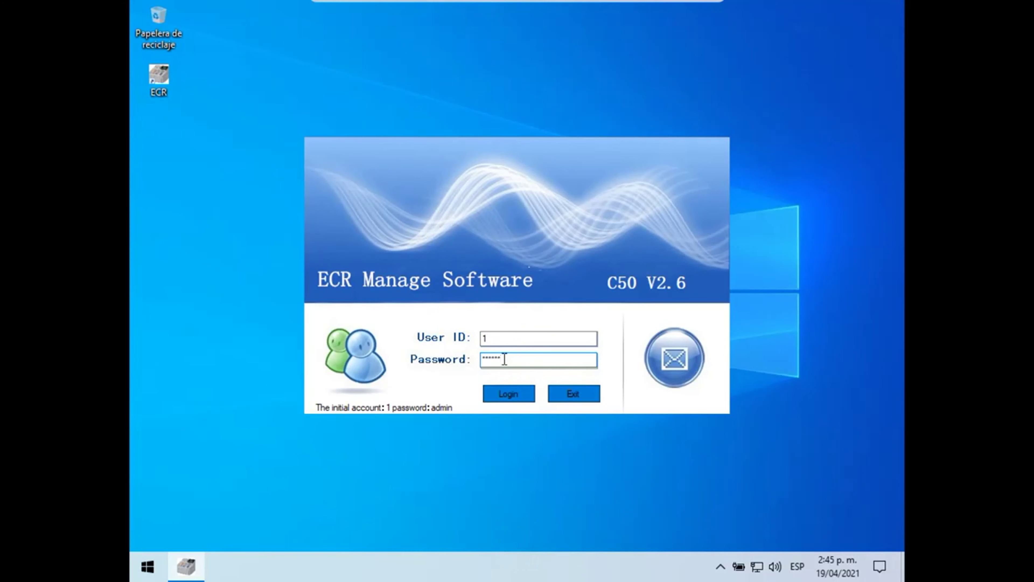
{"action": "left_click", "coordinate": [513, 396]}
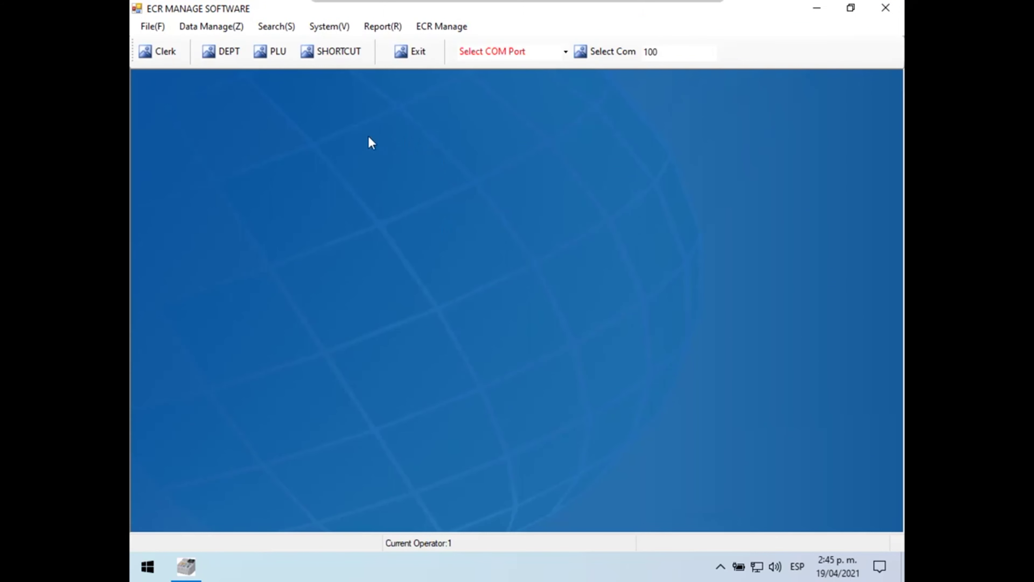
Step: In the DEPT editor, delete all three existing departments and confirm with Aceptar
{"action": "left_click", "coordinate": [223, 62]}
{"action": "left_click", "coordinate": [476, 190]}
{"action": "left_click_drag", "start_coordinate": [476, 192], "coordinate": [370, 81]}
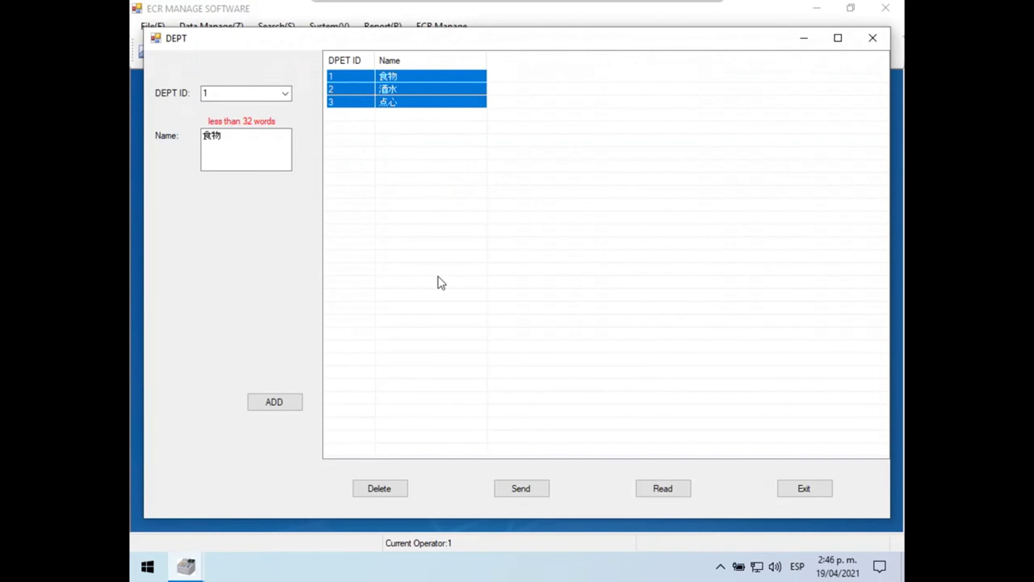
{"action": "left_click", "coordinate": [385, 484]}
{"action": "left_click", "coordinate": [535, 328]}
{"action": "left_click_drag", "start_coordinate": [263, 138], "coordinate": [198, 136]}
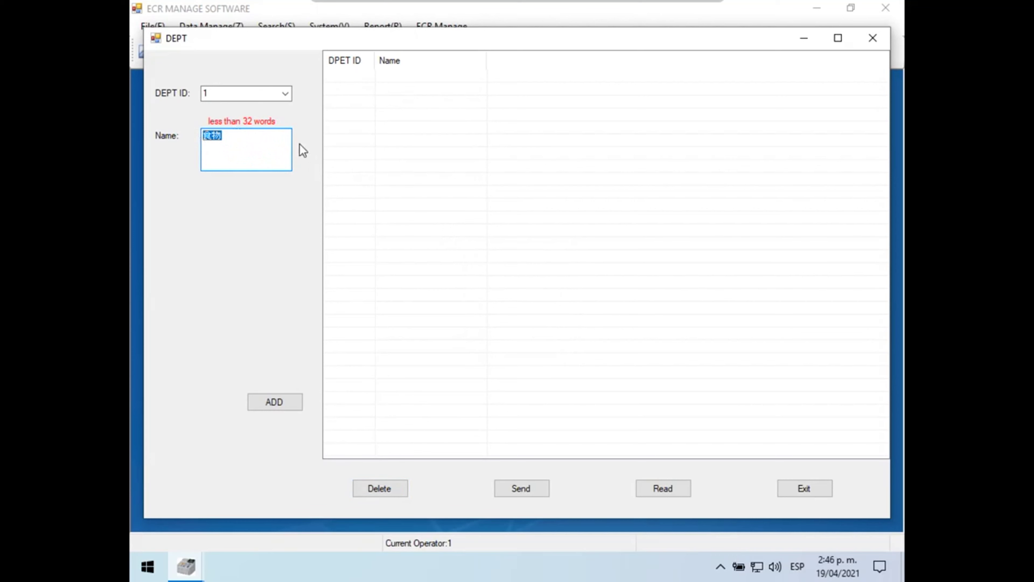
Step: Add department 1 Licores and department 2 Carnes
{"action": "type", "text": "De"}
{"action": "key", "text": "BackSpace"}
{"action": "type", "text": "Licoresc"}
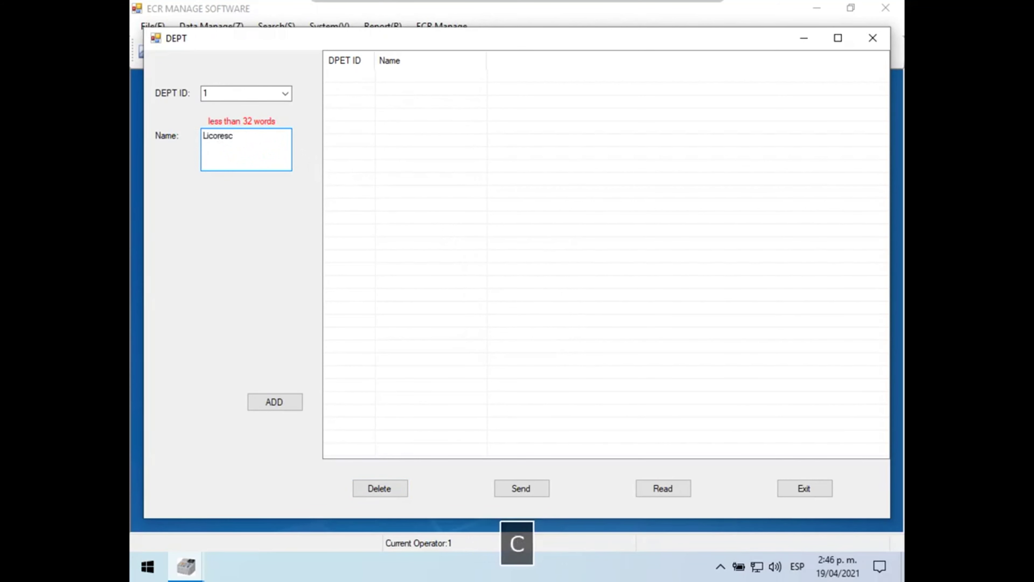
{"action": "key", "text": "BackSpace"}
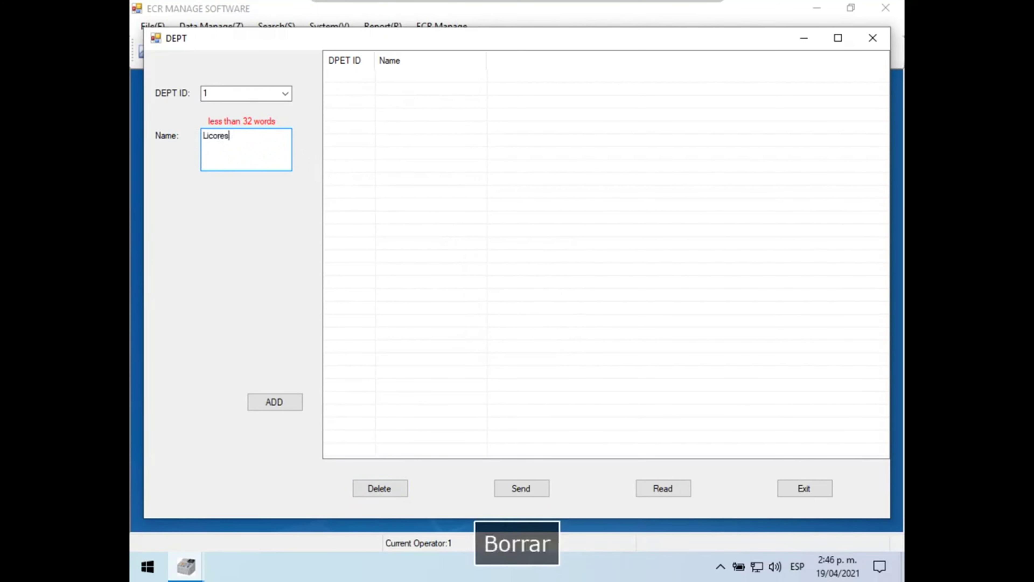
{"action": "left_click", "coordinate": [289, 403]}
{"action": "left_click", "coordinate": [512, 330]}
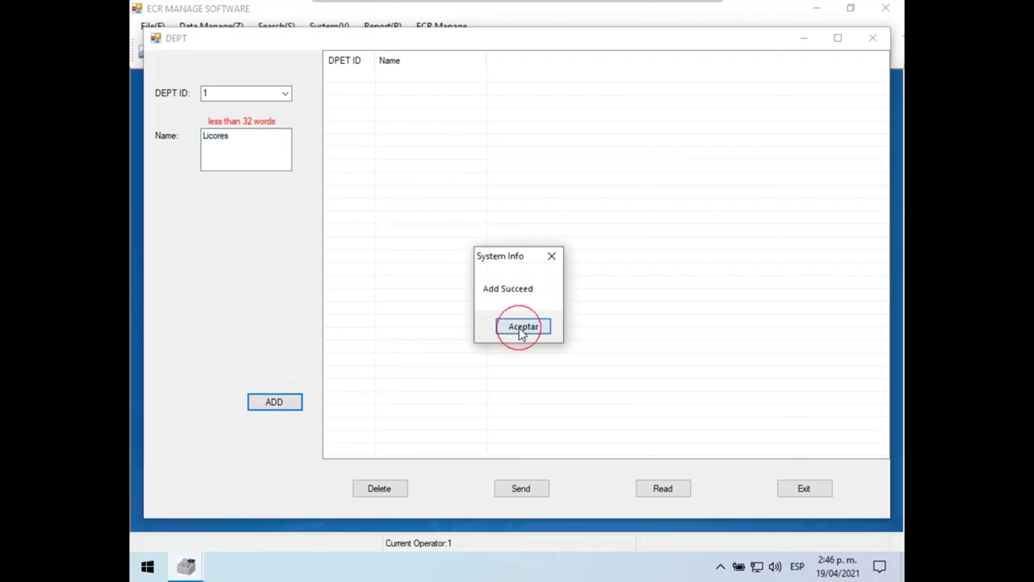
{"action": "left_click", "coordinate": [285, 95]}
{"action": "left_click", "coordinate": [277, 114]}
{"action": "left_click_drag", "start_coordinate": [272, 136], "coordinate": [204, 139]}
{"action": "type", "text": "Carnes"}
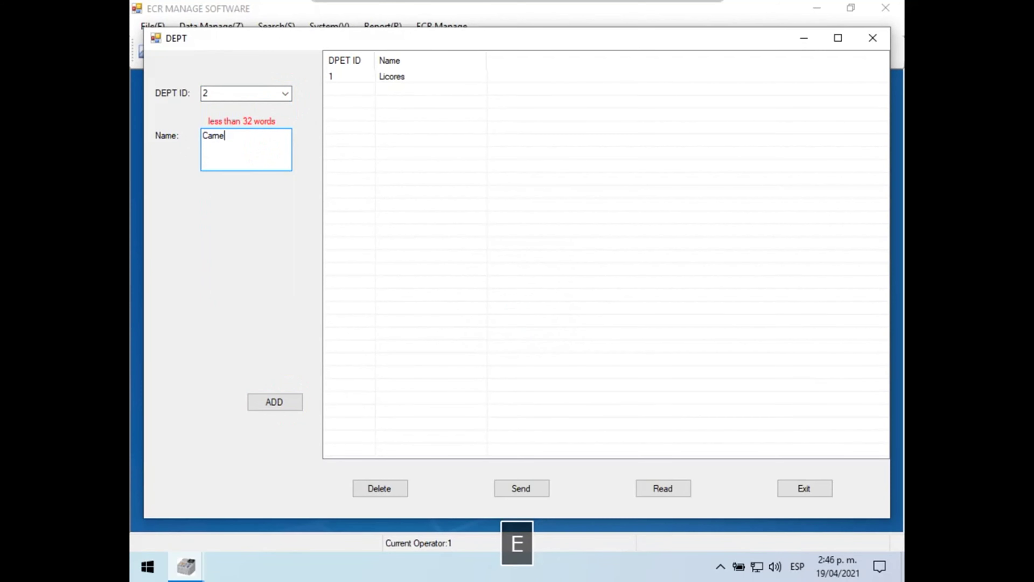
{"action": "left_click", "coordinate": [275, 401]}
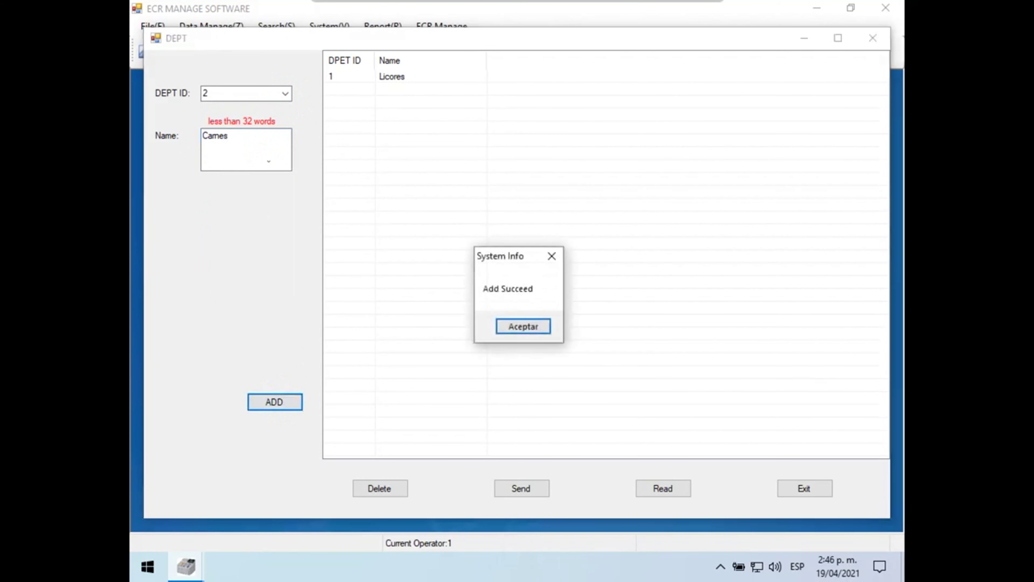
{"action": "left_click", "coordinate": [523, 326]}
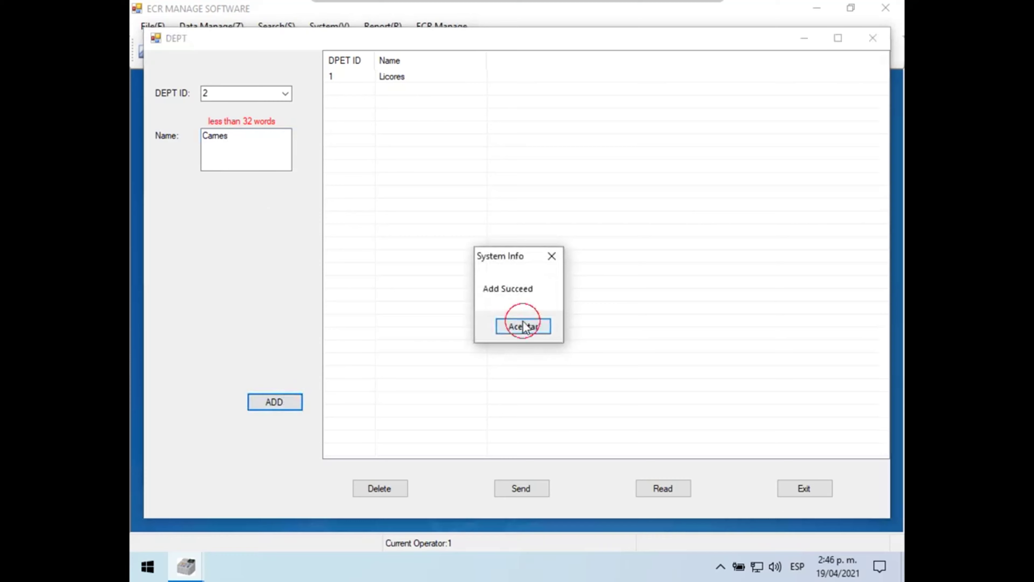
Step: Add department 3 Abarrotes and department 4 Fruver
{"action": "left_click", "coordinate": [285, 93]}
{"action": "left_click", "coordinate": [280, 128]}
{"action": "left_click_drag", "start_coordinate": [265, 144], "coordinate": [169, 136]}
{"action": "type", "text": "Abarrotes"}
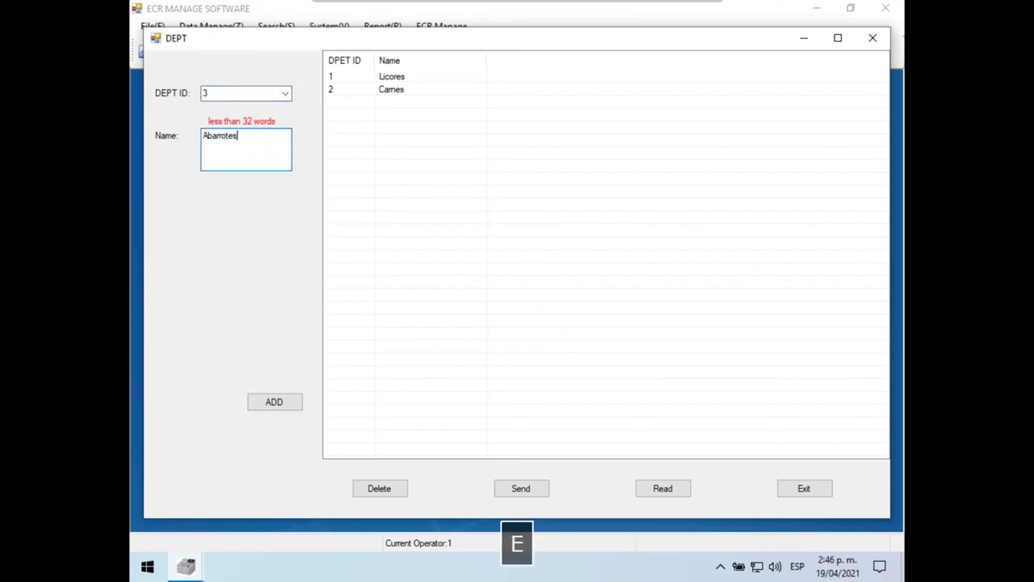
{"action": "left_click", "coordinate": [275, 401]}
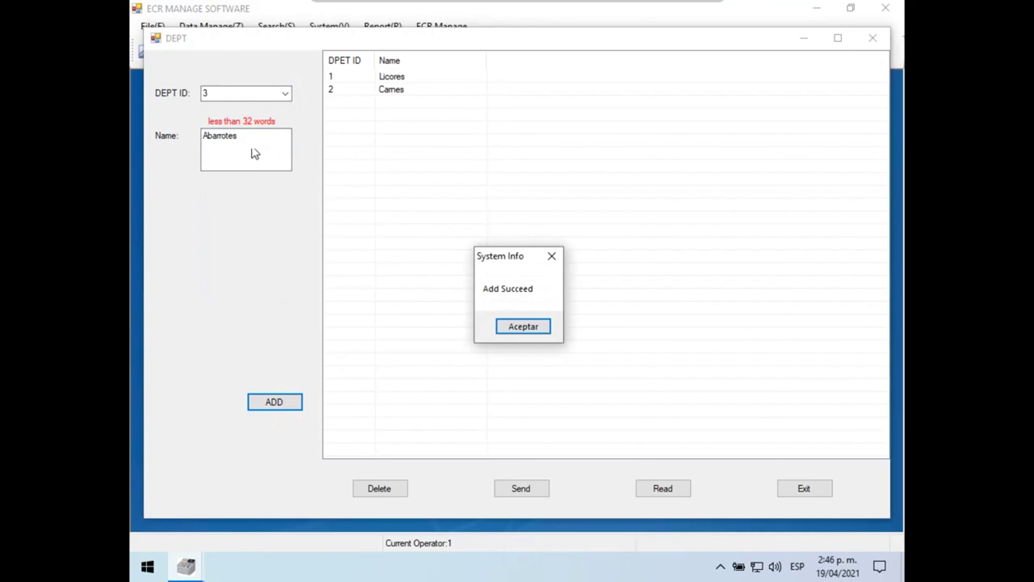
{"action": "left_click", "coordinate": [506, 325]}
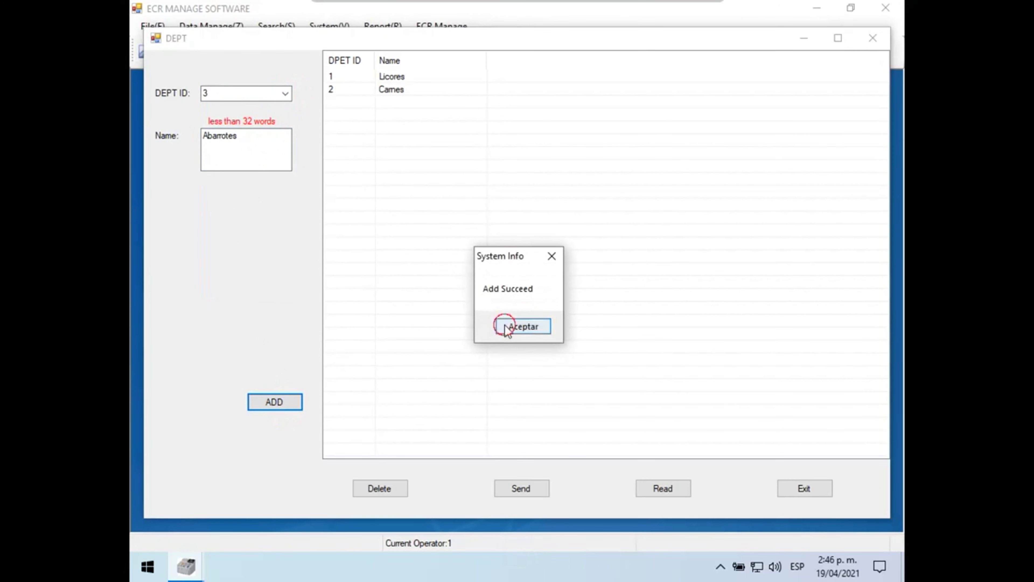
{"action": "left_click", "coordinate": [285, 94]}
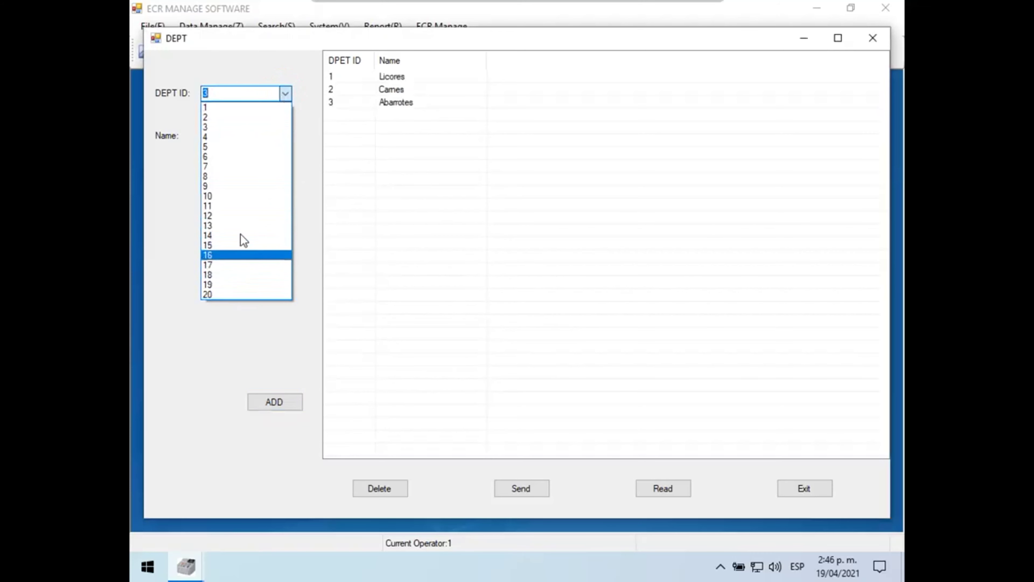
{"action": "left_click", "coordinate": [238, 138]}
{"action": "key", "text": "Tab"}
{"action": "type", "text": "Fruver"}
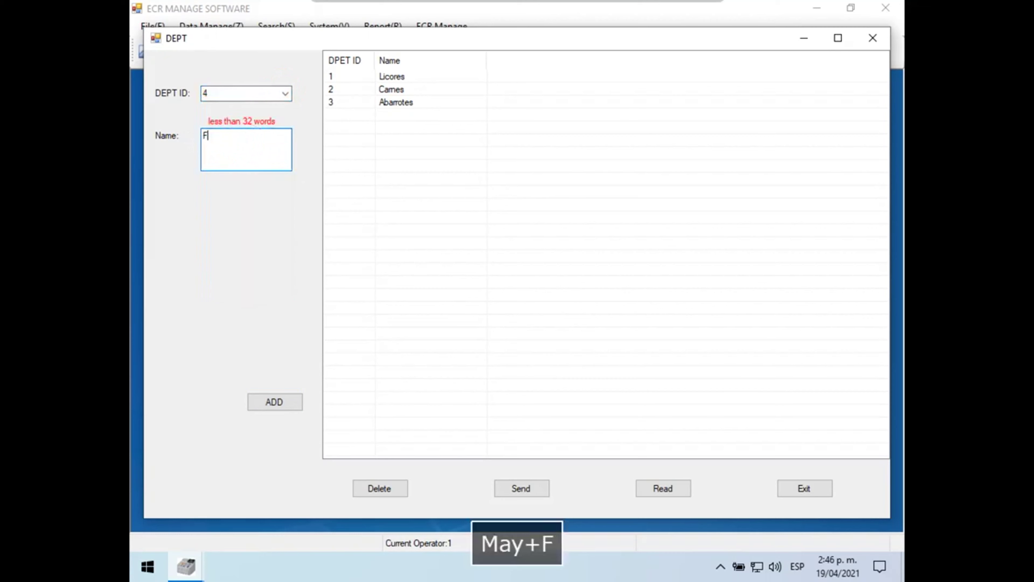
{"action": "left_click", "coordinate": [275, 402]}
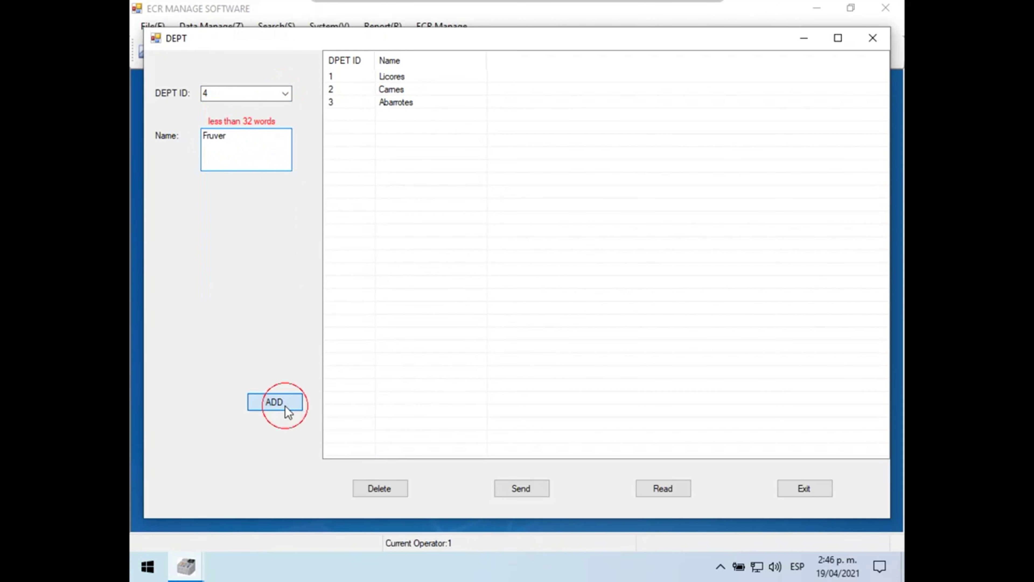
{"action": "left_click", "coordinate": [530, 333]}
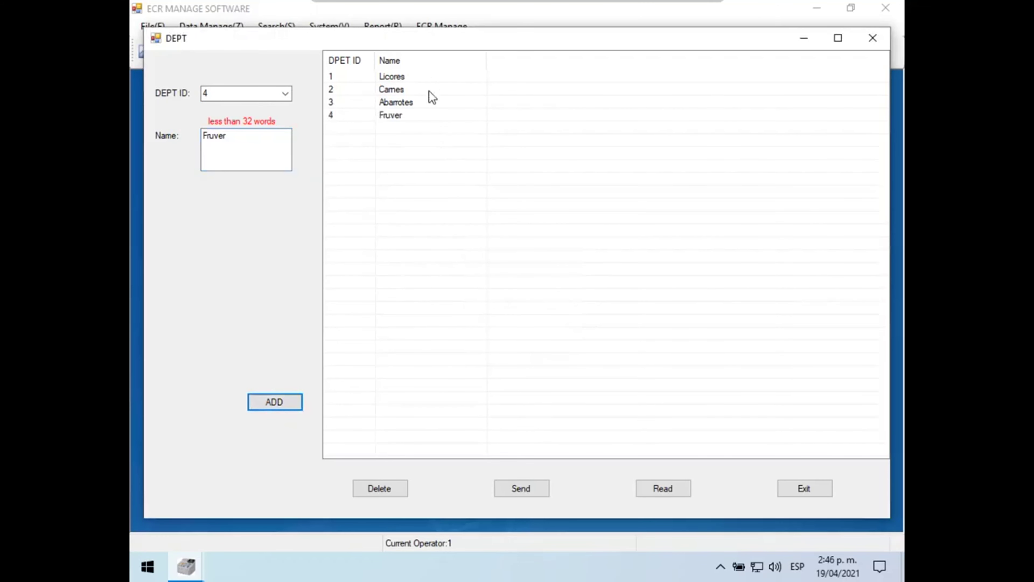
Step: Close the department editor, then delete both existing items from the PLU list
{"action": "left_click", "coordinate": [881, 42]}
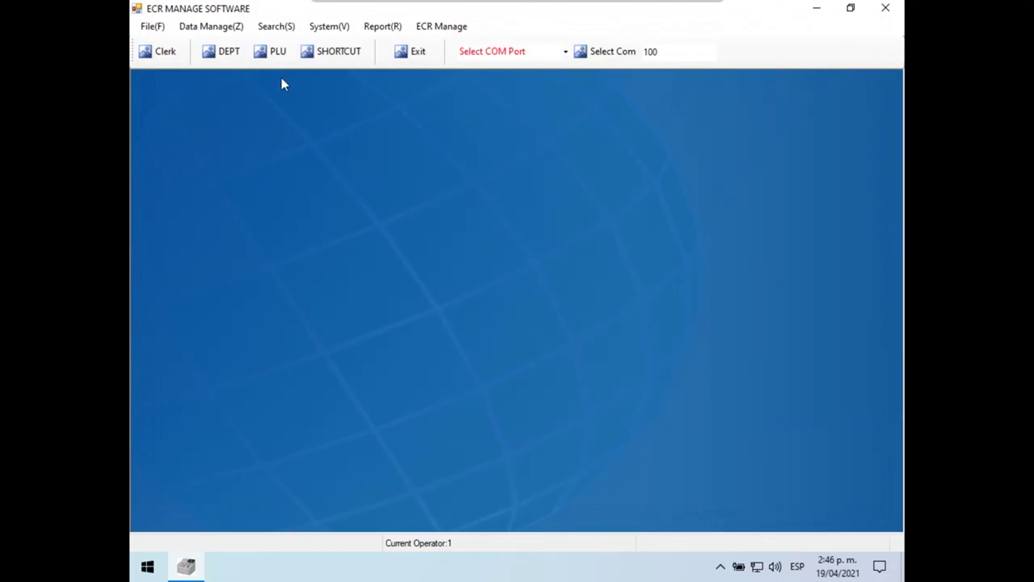
{"action": "left_click", "coordinate": [274, 54]}
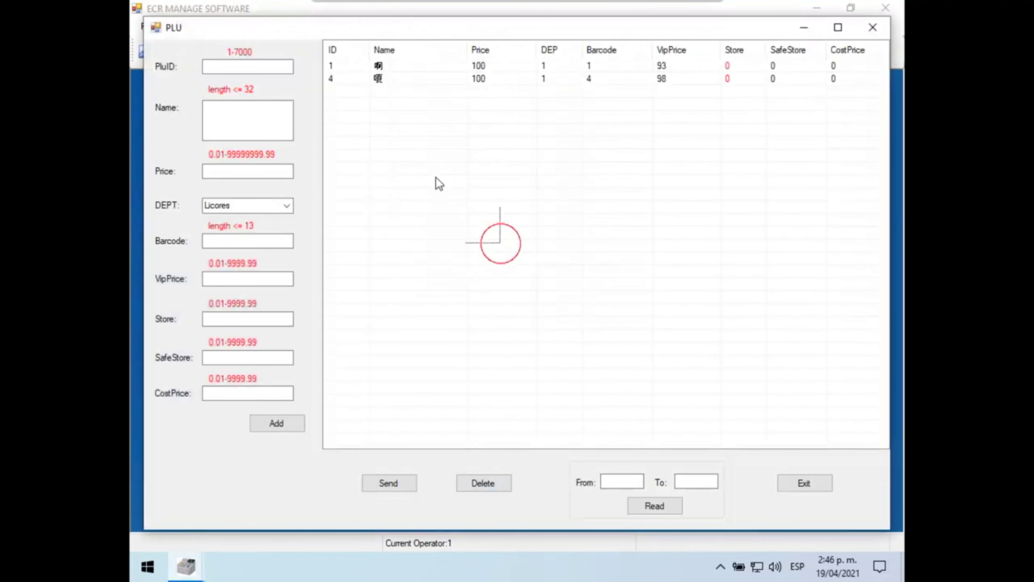
{"action": "left_click_drag", "start_coordinate": [375, 79], "coordinate": [375, 66]}
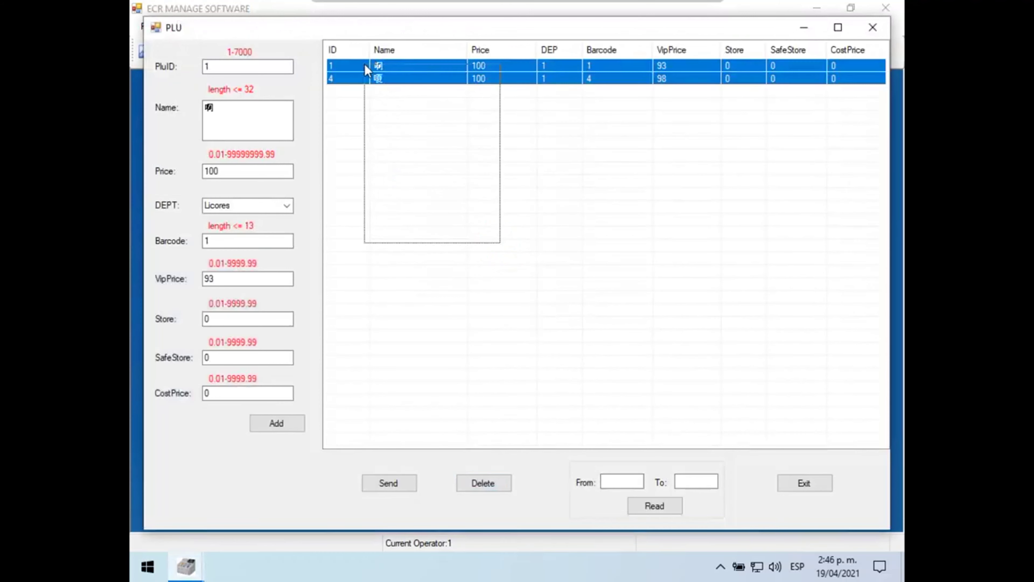
{"action": "left_click", "coordinate": [485, 482]}
{"action": "left_click", "coordinate": [542, 329]}
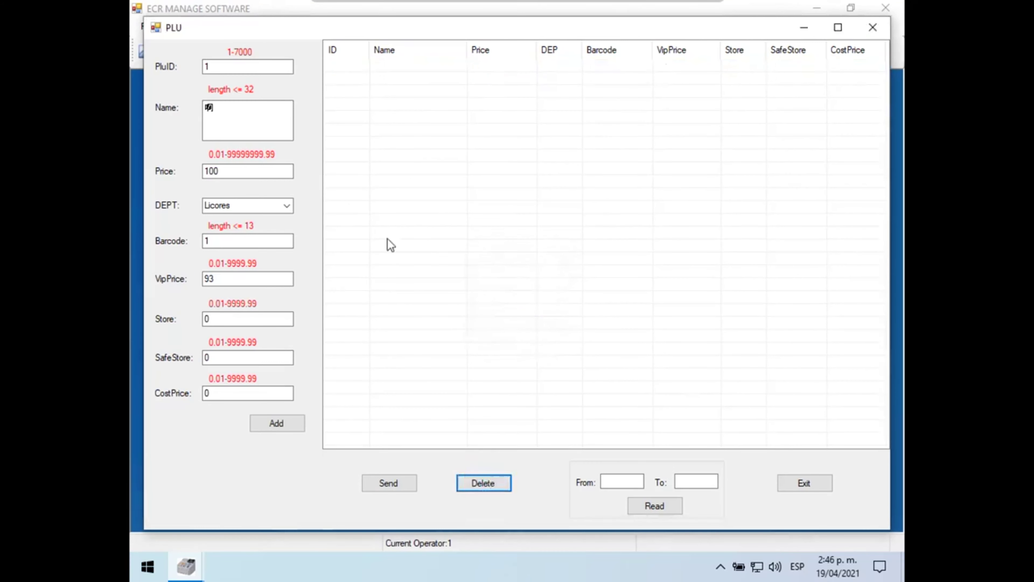
{"action": "double_click", "coordinate": [236, 107]}
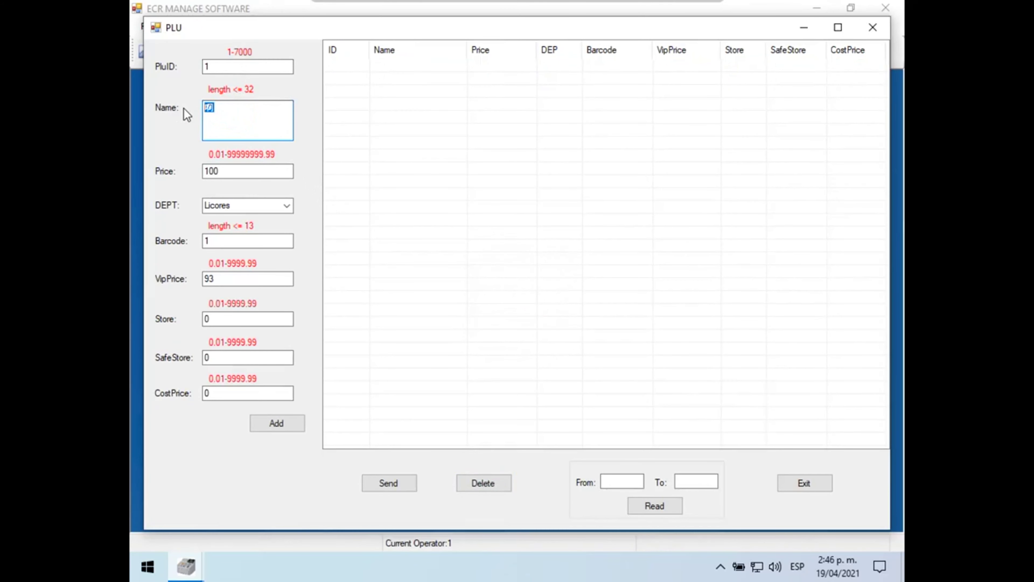
Step: Enter PLU name Cerveza Poker Lata, price 1500 and department Licores
{"action": "type", "text": "Cerveza Poker Lata"}
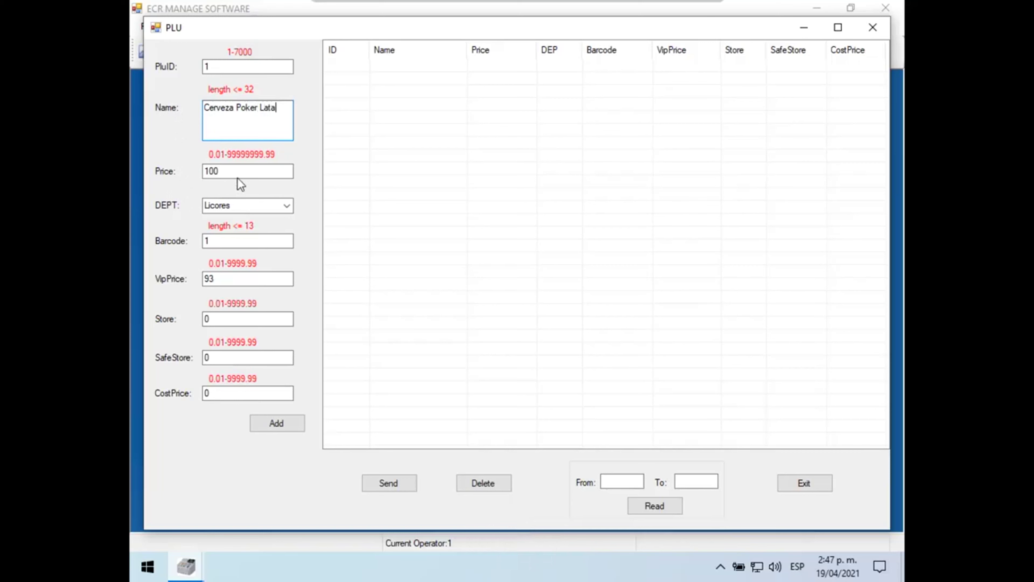
{"action": "left_click_drag", "start_coordinate": [238, 176], "coordinate": [191, 172]}
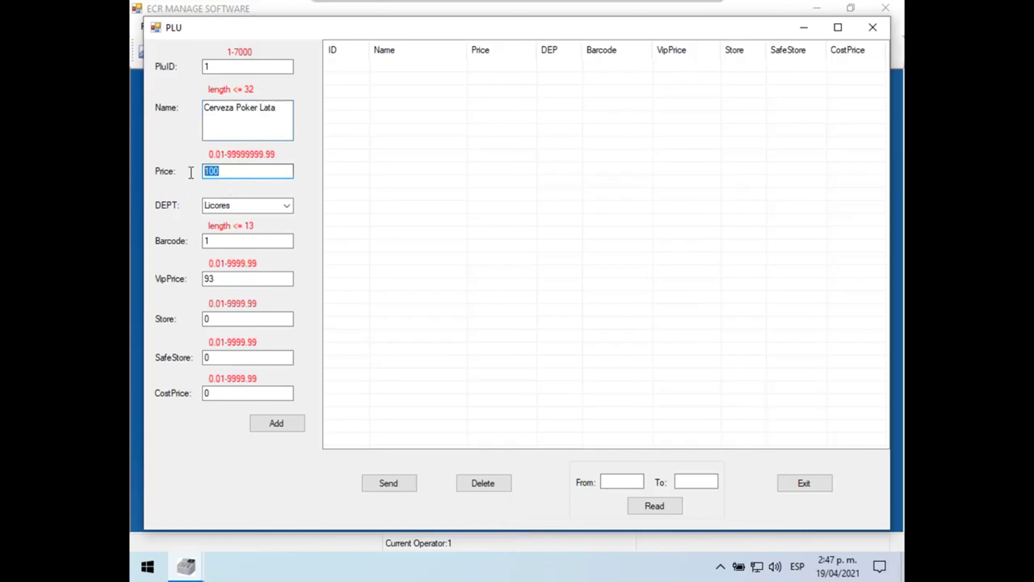
{"action": "type", "text": "150"}
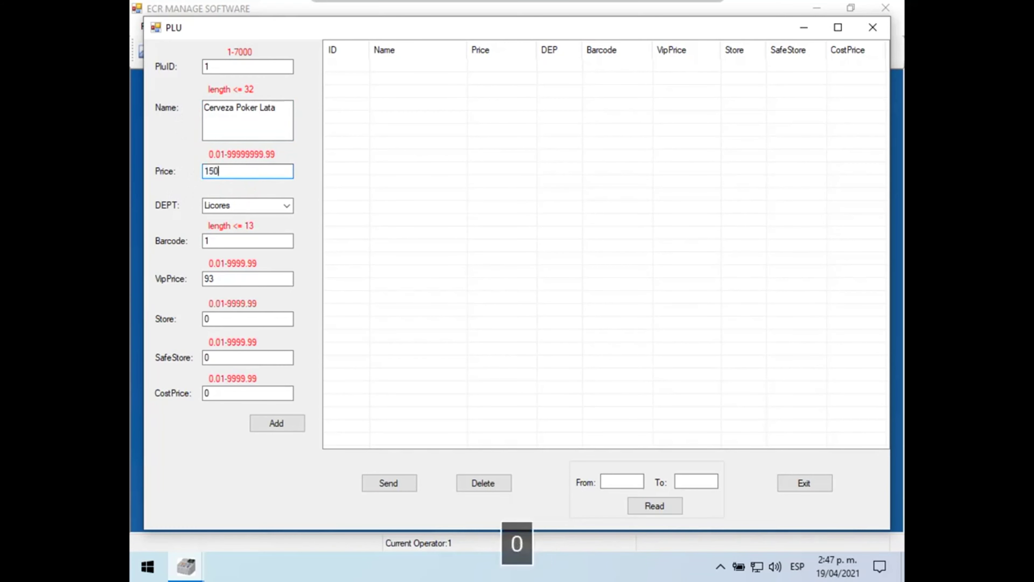
{"action": "left_click", "coordinate": [284, 210]}
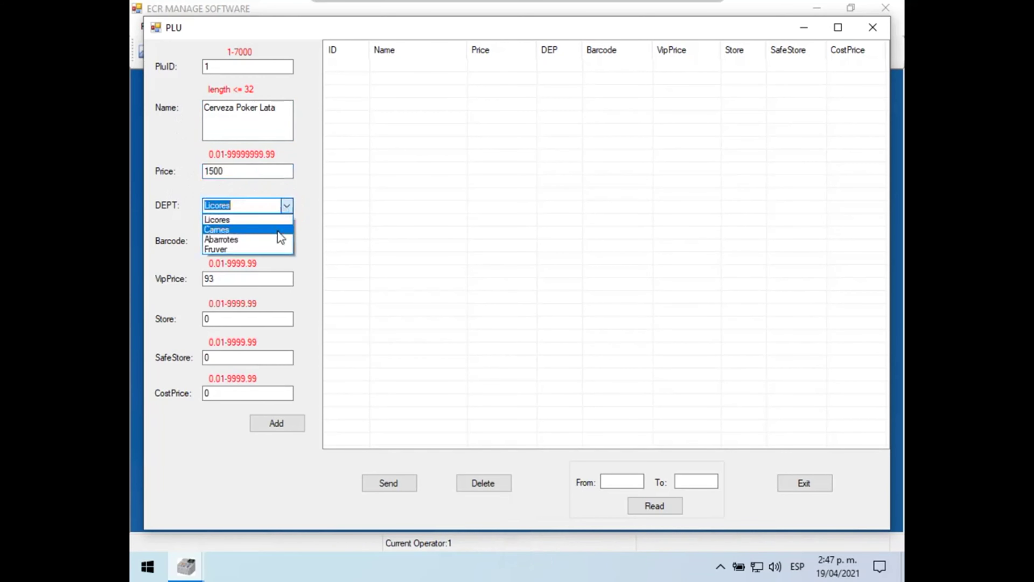
{"action": "left_click", "coordinate": [234, 220]}
{"action": "left_click", "coordinate": [235, 240]}
Step: Set VIP price 0 and cost price 1200, then add the item
{"action": "left_click_drag", "start_coordinate": [239, 277], "coordinate": [197, 276]}
{"action": "type", "text": "0"}
{"action": "left_click_drag", "start_coordinate": [244, 318], "coordinate": [196, 318]}
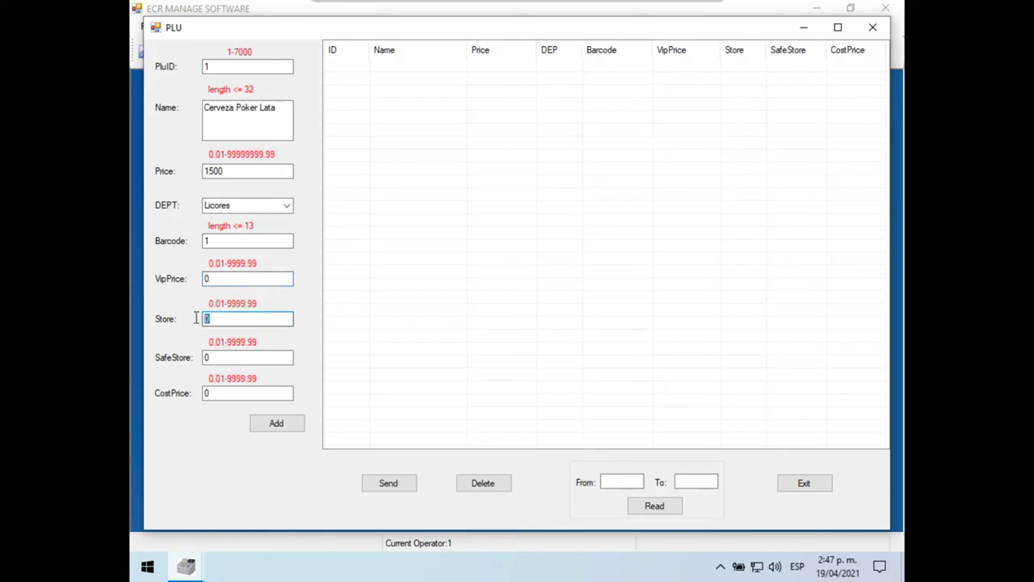
{"action": "left_click_drag", "start_coordinate": [224, 358], "coordinate": [206, 358]}
{"action": "left_click_drag", "start_coordinate": [220, 398], "coordinate": [186, 397]}
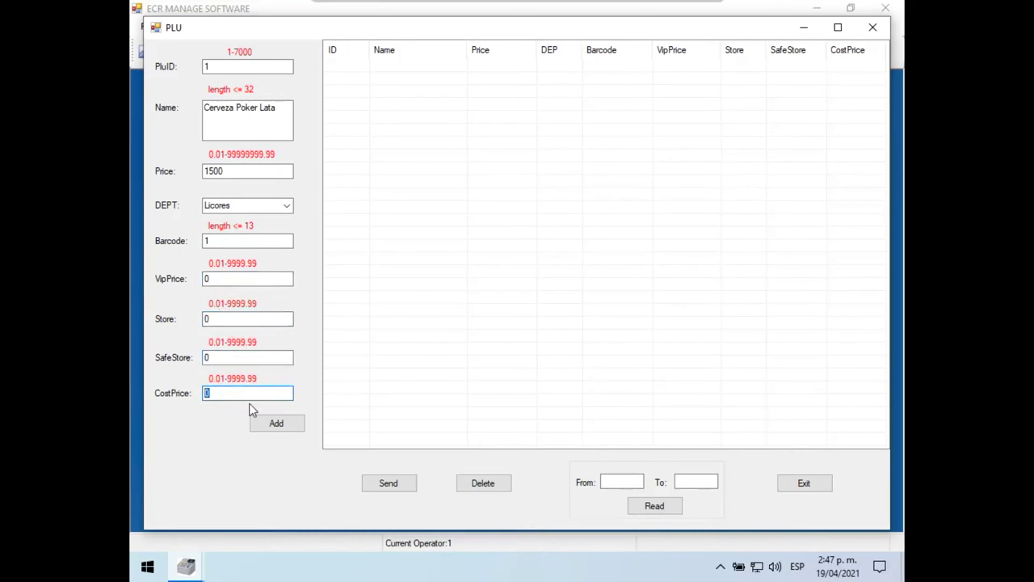
{"action": "type", "text": "1200"}
{"action": "left_click", "coordinate": [282, 420]}
{"action": "left_click", "coordinate": [509, 328]}
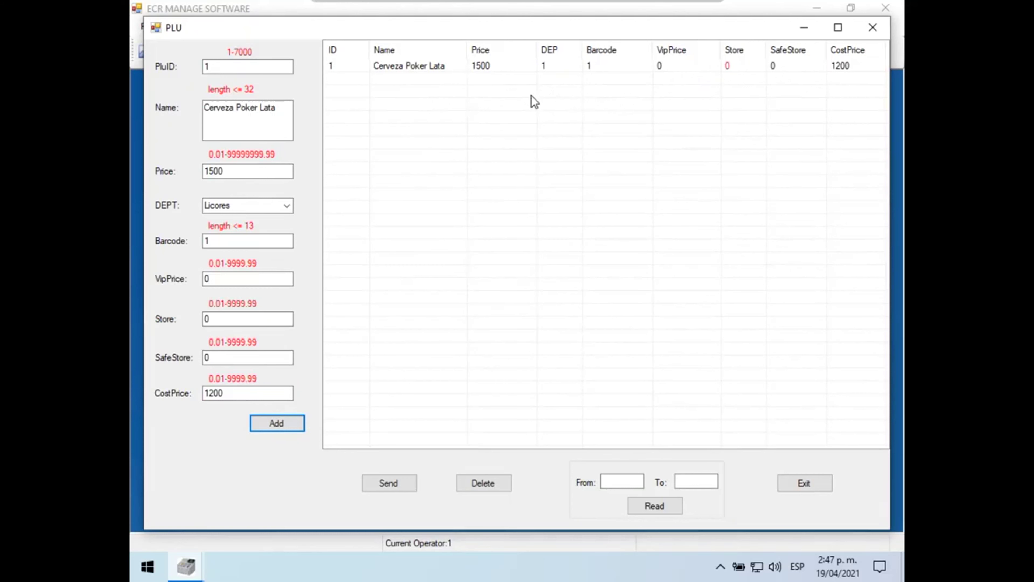
Step: Change the form to PLU 2, Cerveza Aguila Lata, price 2000, cost 1500, department Licores
{"action": "double_click", "coordinate": [203, 65]}
{"action": "type", "text": "2"}
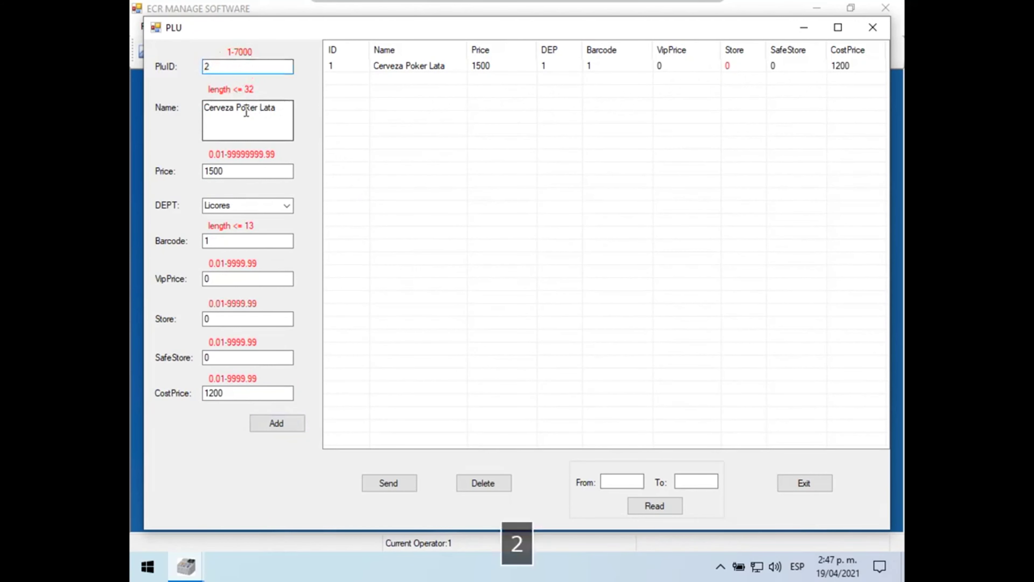
{"action": "double_click", "coordinate": [245, 108]}
{"action": "type", "text": "Aguila"}
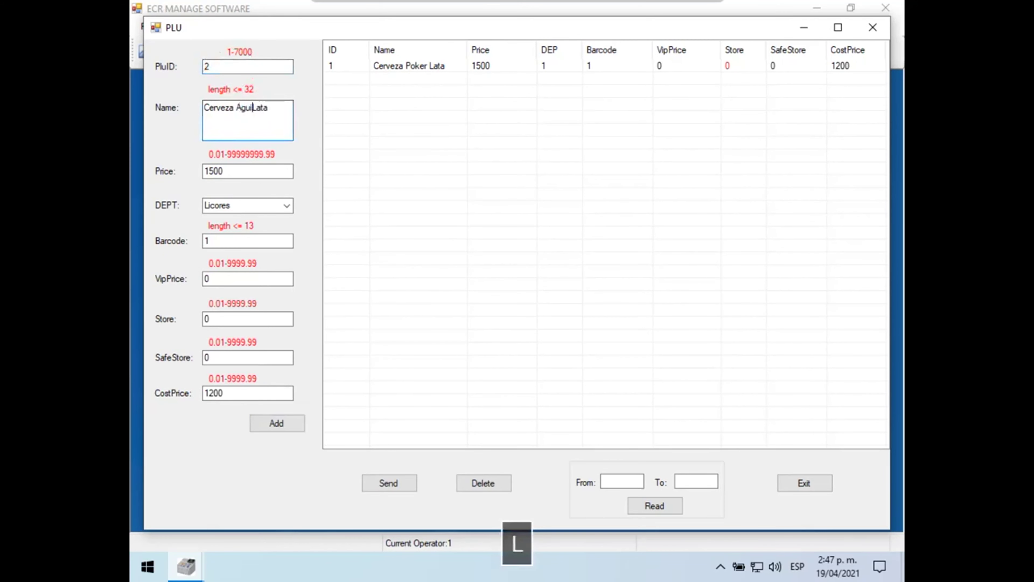
{"action": "double_click", "coordinate": [231, 171]}
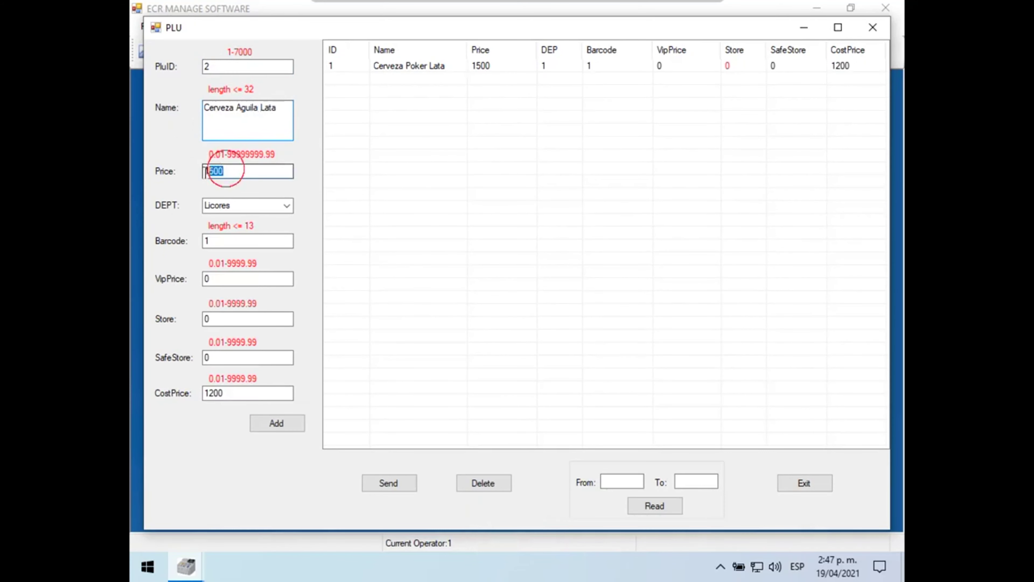
{"action": "type", "text": "2000"}
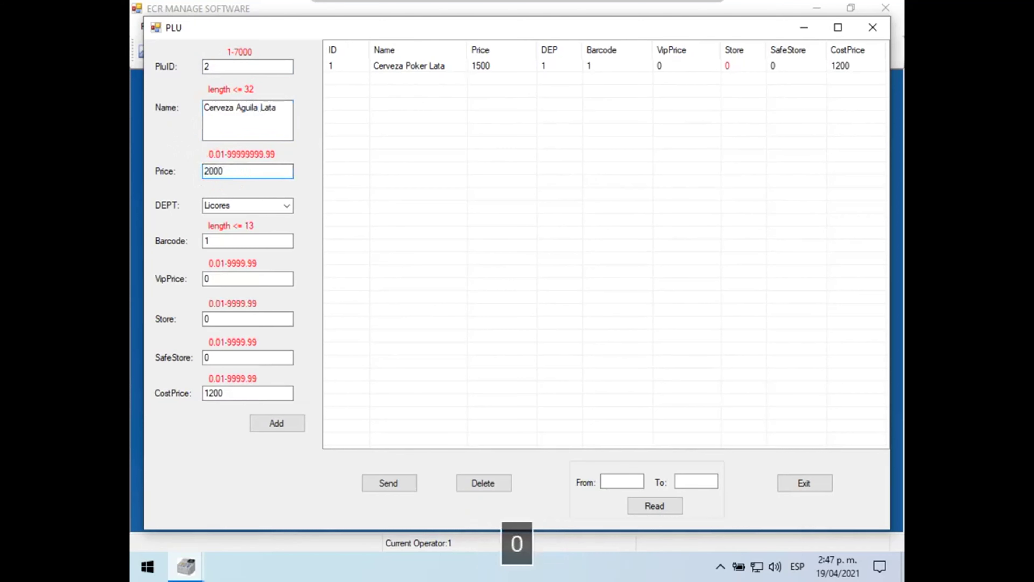
{"action": "left_click_drag", "start_coordinate": [243, 394], "coordinate": [185, 395]}
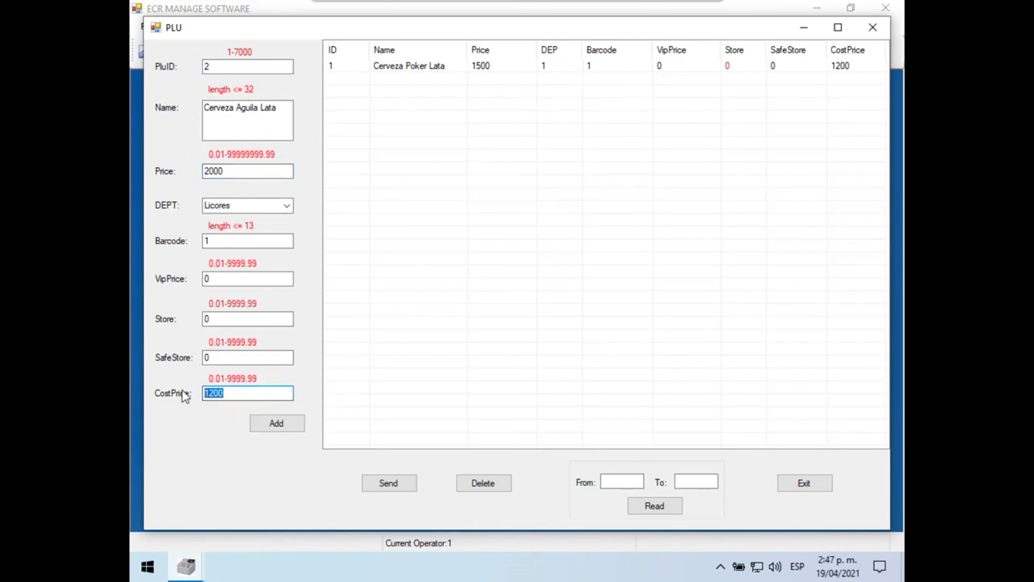
{"action": "type", "text": "1500"}
{"action": "left_click", "coordinate": [287, 206]}
{"action": "left_click", "coordinate": [285, 220]}
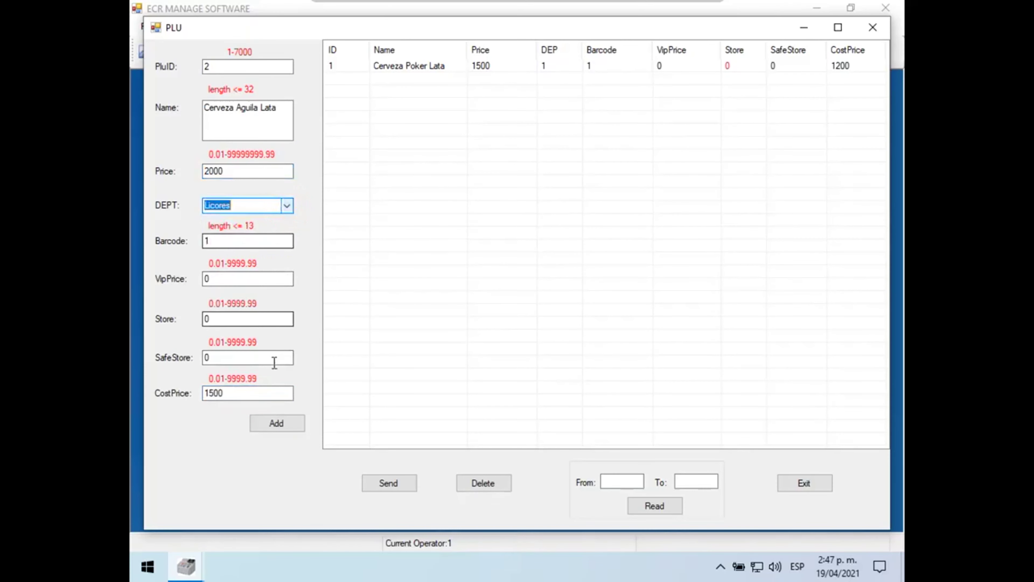
Step: After the duplicate-barcode warning, set barcode 2 and add the item
{"action": "left_click", "coordinate": [277, 424]}
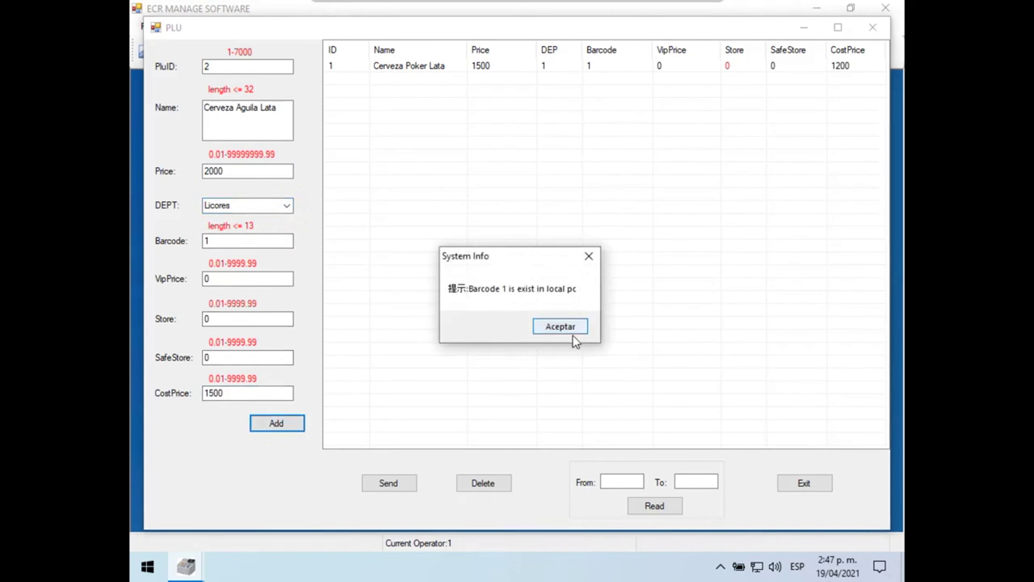
{"action": "left_click", "coordinate": [566, 328]}
{"action": "double_click", "coordinate": [224, 245]}
{"action": "type", "text": "2"}
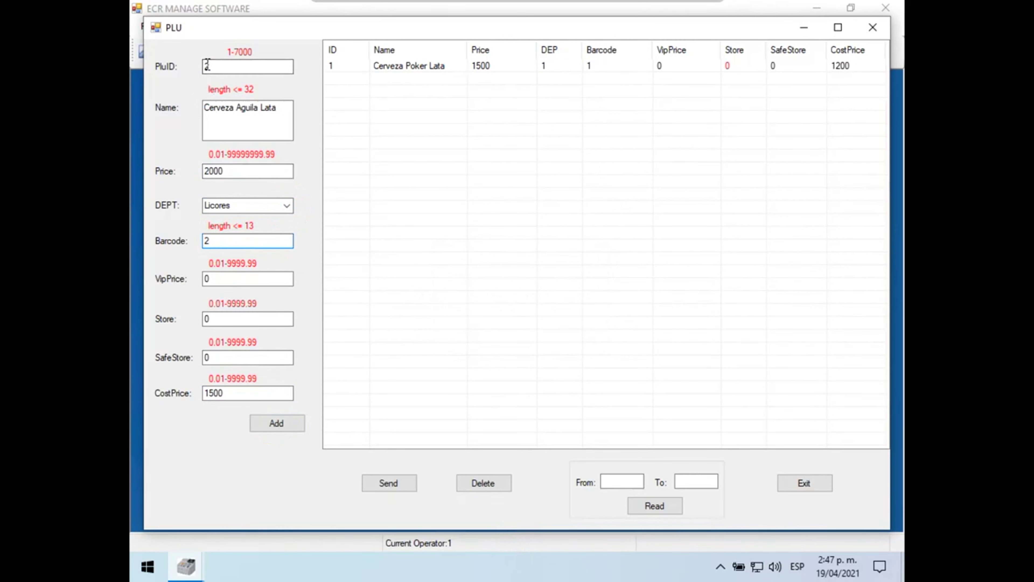
{"action": "left_click", "coordinate": [297, 428]}
{"action": "left_click", "coordinate": [536, 332]}
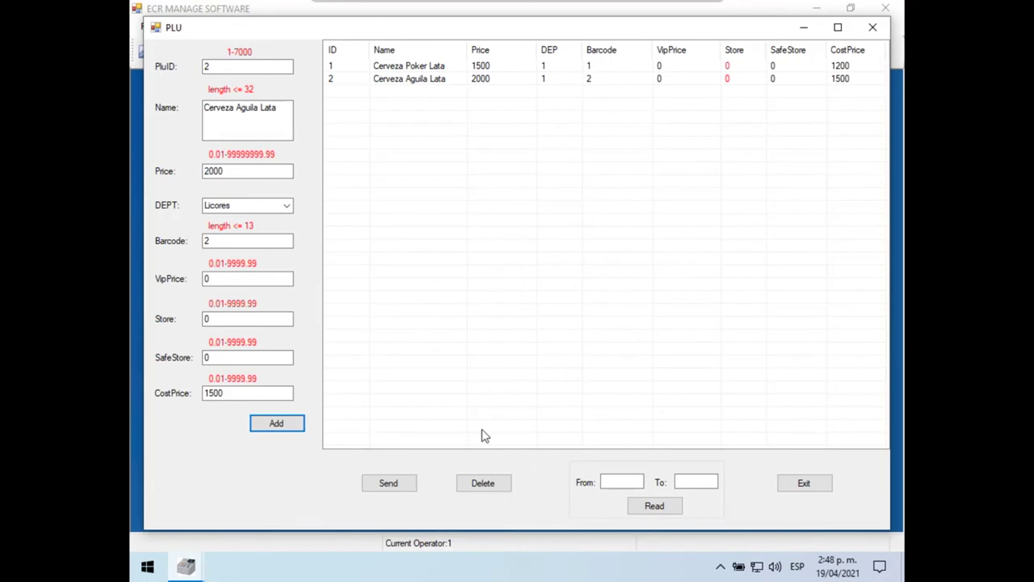
Step: Set PLU ID 3, barcode 3, department Abarrotes and item name Arroz
{"action": "double_click", "coordinate": [210, 67]}
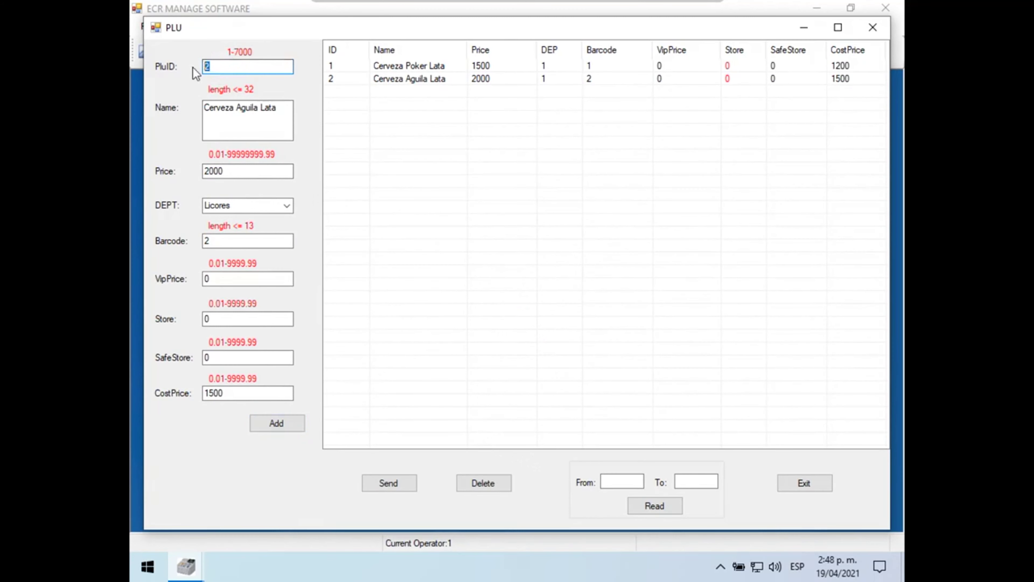
{"action": "type", "text": "3"}
{"action": "double_click", "coordinate": [210, 241]}
{"action": "type", "text": "3"}
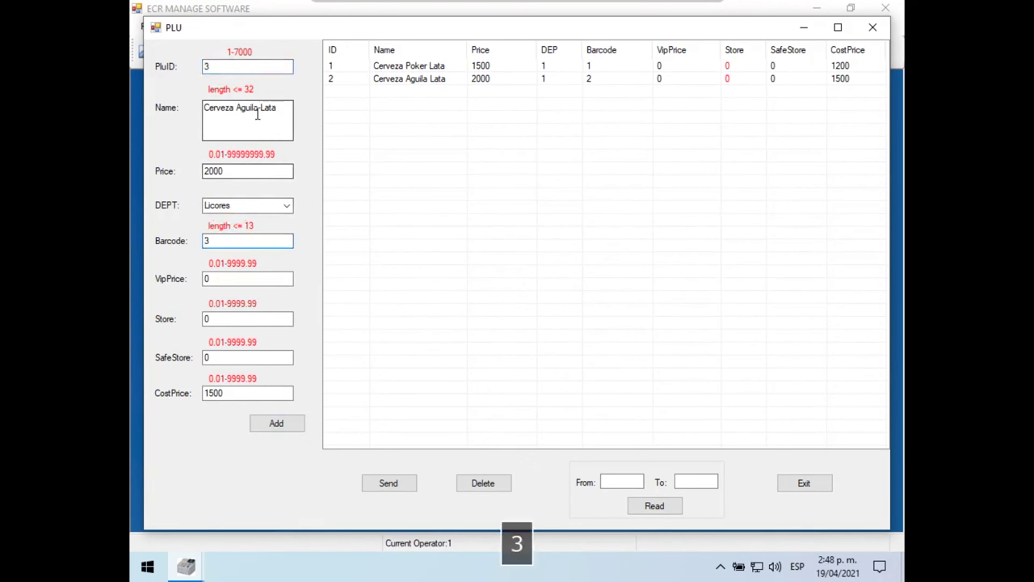
{"action": "double_click", "coordinate": [248, 108]}
{"action": "left_click", "coordinate": [287, 206]}
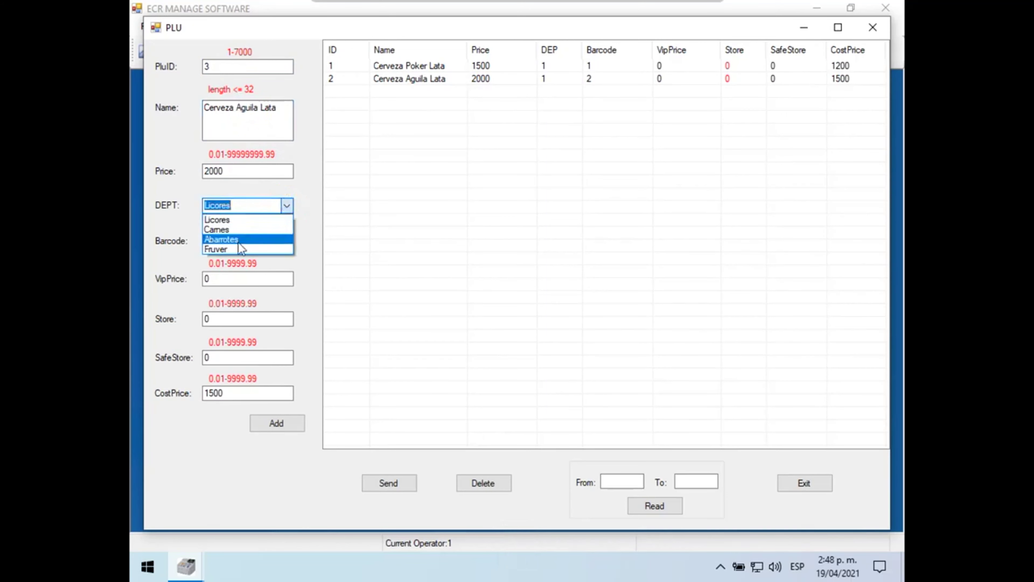
{"action": "left_click", "coordinate": [238, 239]}
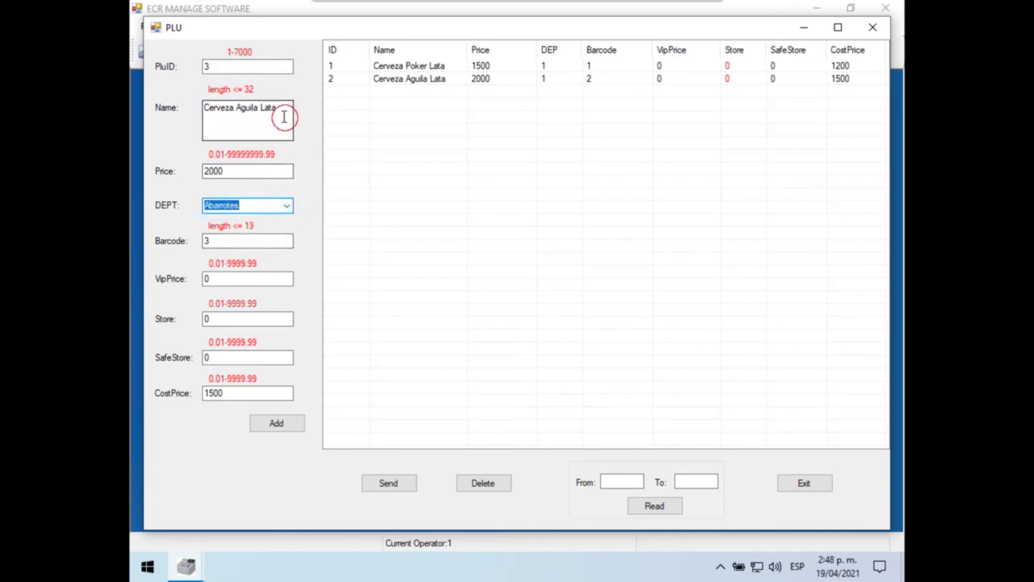
{"action": "left_click_drag", "start_coordinate": [278, 109], "coordinate": [208, 113]}
{"action": "type", "text": "B"}
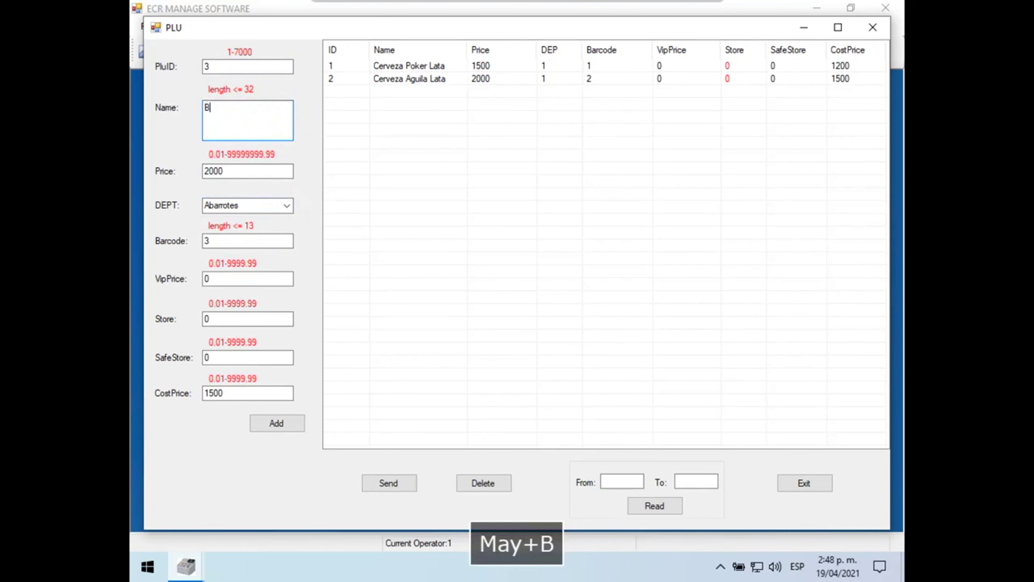
{"action": "key", "text": "BackSpace"}
{"action": "type", "text": "P"}
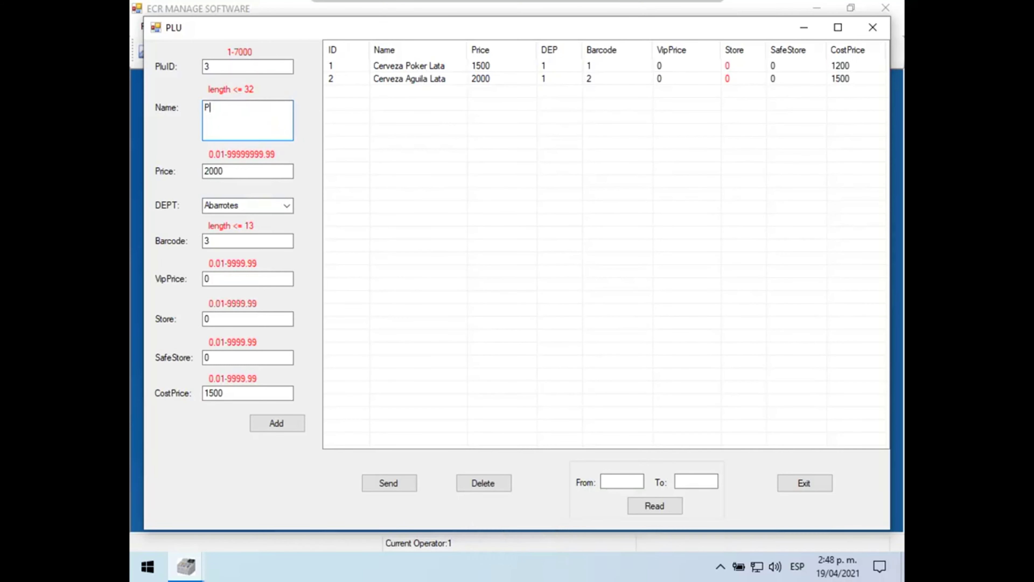
{"action": "key", "text": "BackSpace"}
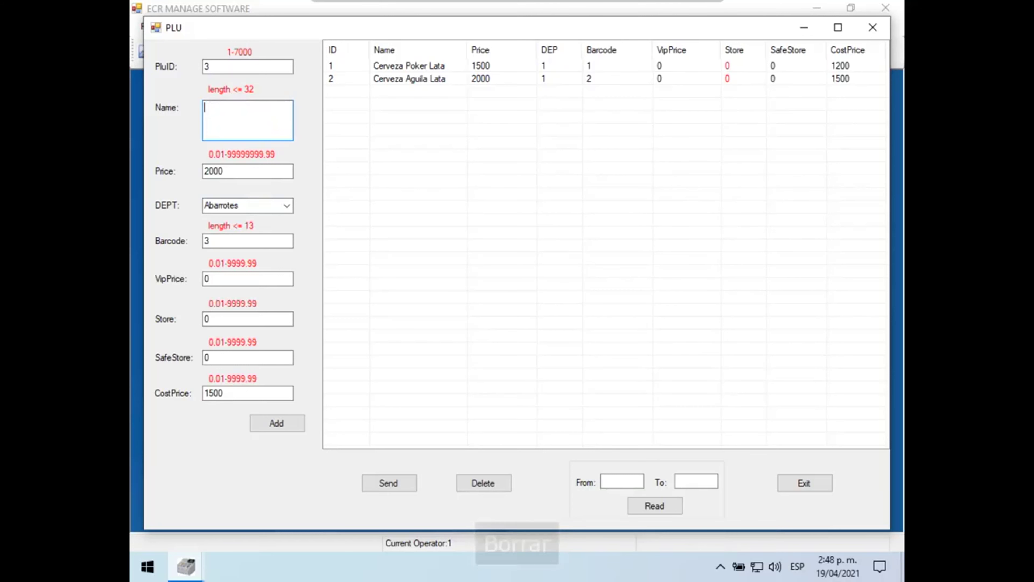
{"action": "type", "text": "Arroz"}
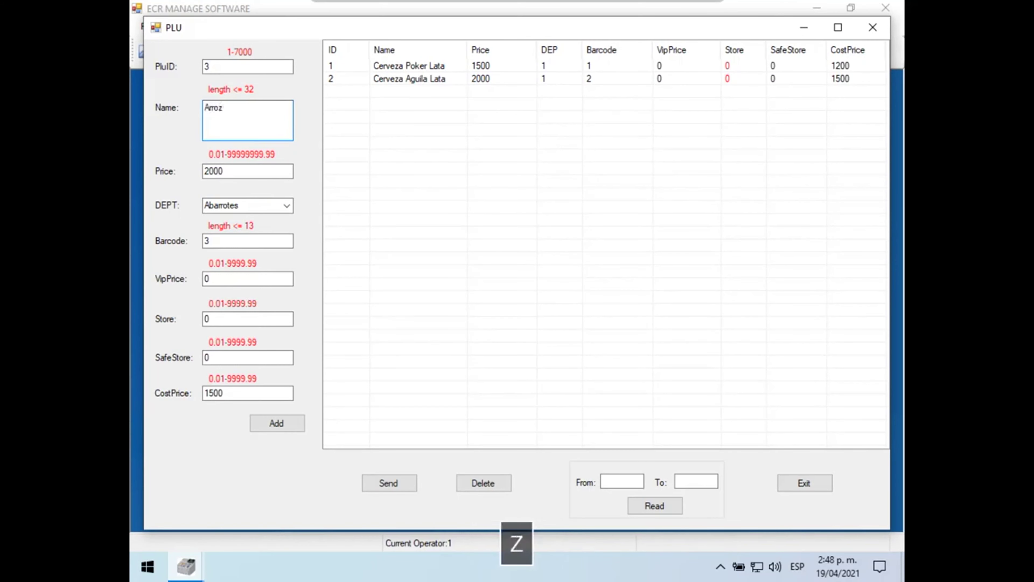
Step: Give Arroz price 5000 and cost price 3500, and add it to the table
{"action": "double_click", "coordinate": [228, 172]}
{"action": "type", "text": "5000"}
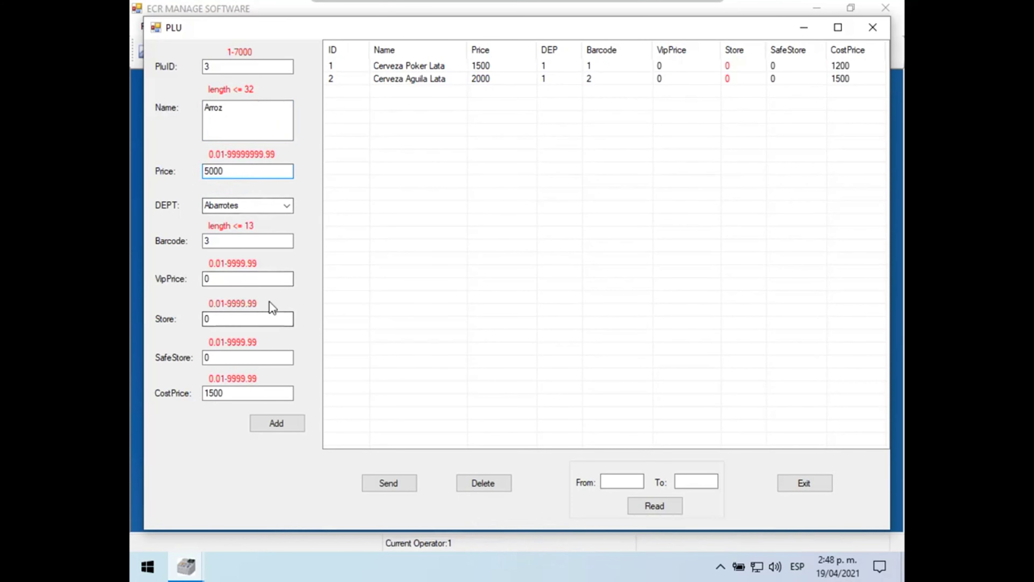
{"action": "double_click", "coordinate": [216, 392]}
{"action": "type", "text": "3500"}
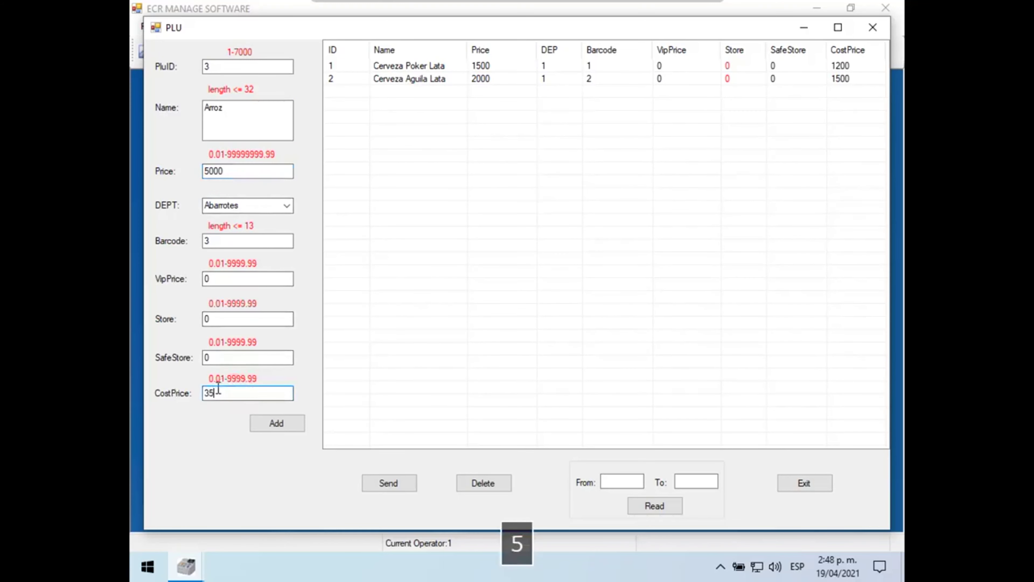
{"action": "left_click", "coordinate": [265, 425]}
{"action": "left_click", "coordinate": [525, 326]}
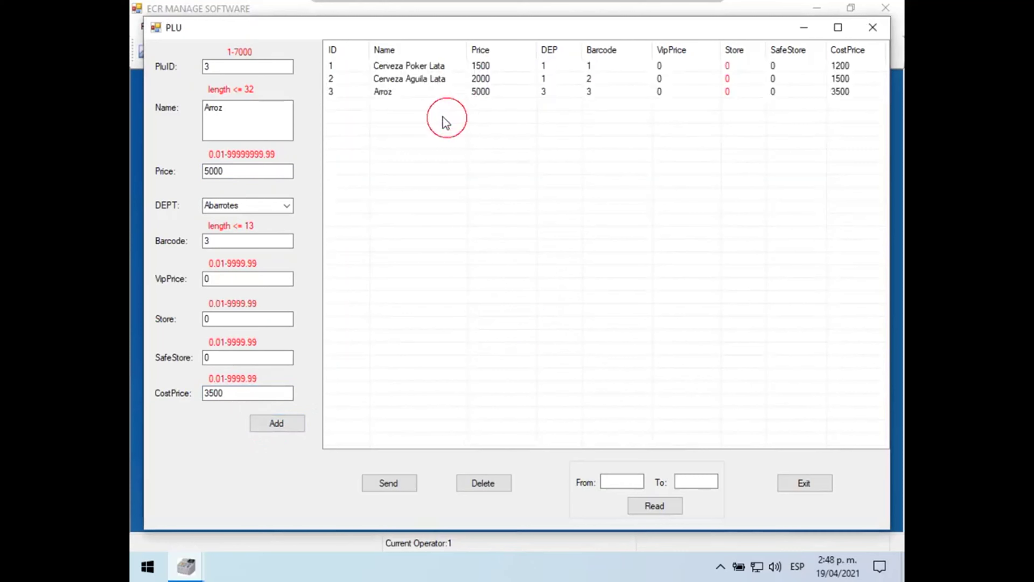
{"action": "left_click_drag", "start_coordinate": [445, 120], "coordinate": [388, 63]}
{"action": "left_click", "coordinate": [419, 119]}
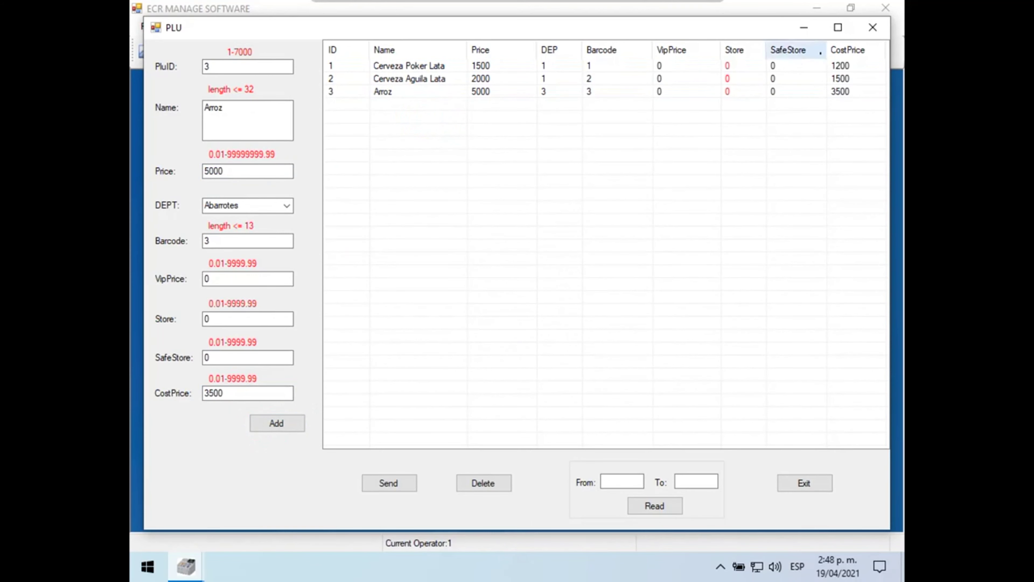
Step: Close the PLU table, then delete the three old entries from the Shortcut table
{"action": "left_click", "coordinate": [873, 32]}
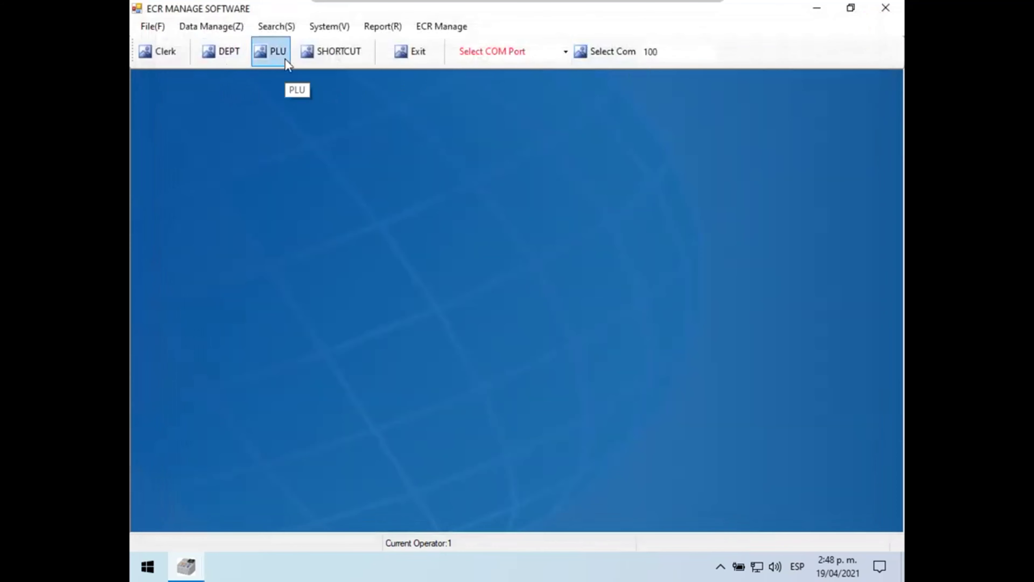
{"action": "left_click", "coordinate": [349, 55]}
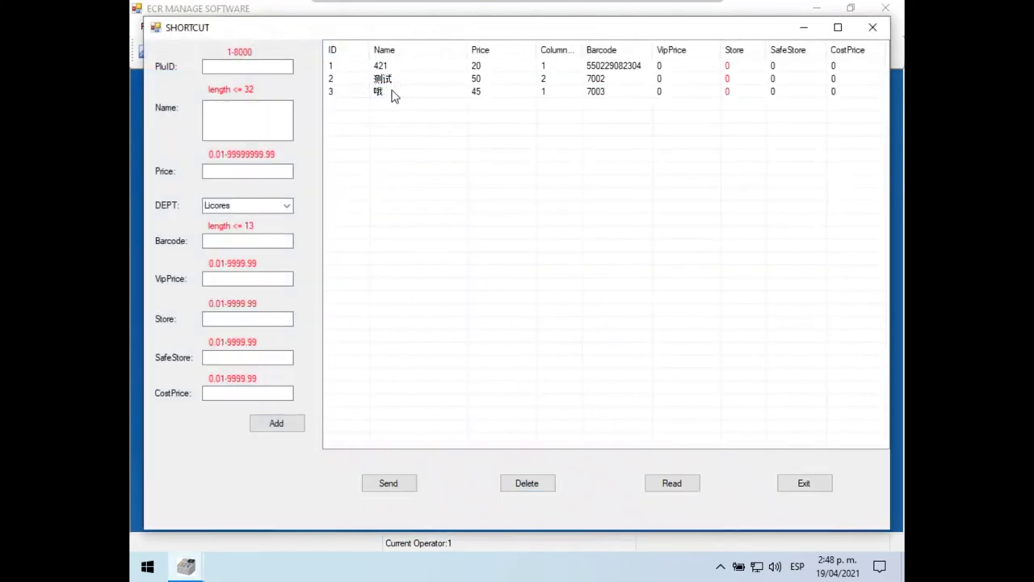
{"action": "left_click_drag", "start_coordinate": [392, 90], "coordinate": [372, 68]}
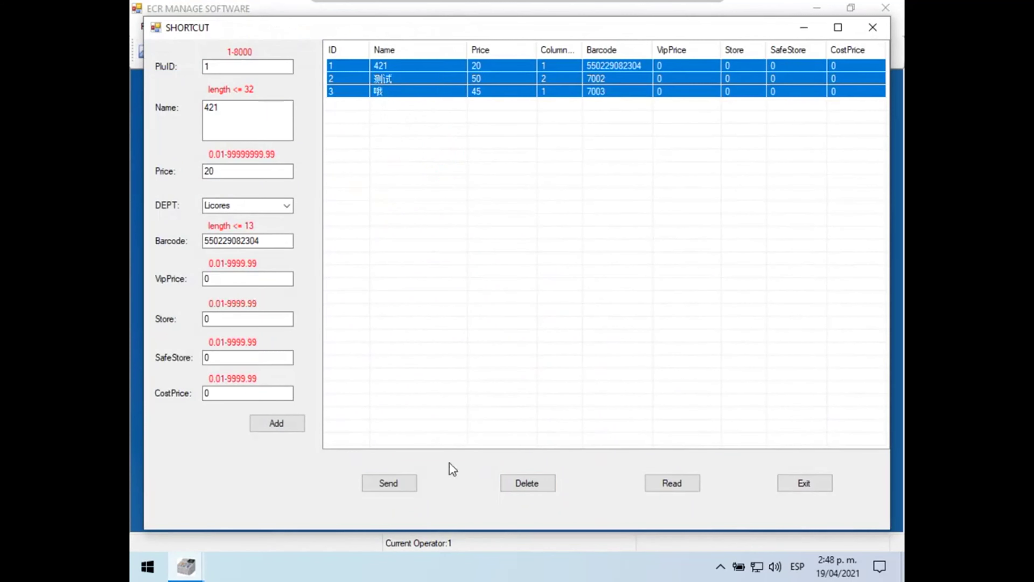
{"action": "left_click", "coordinate": [542, 485]}
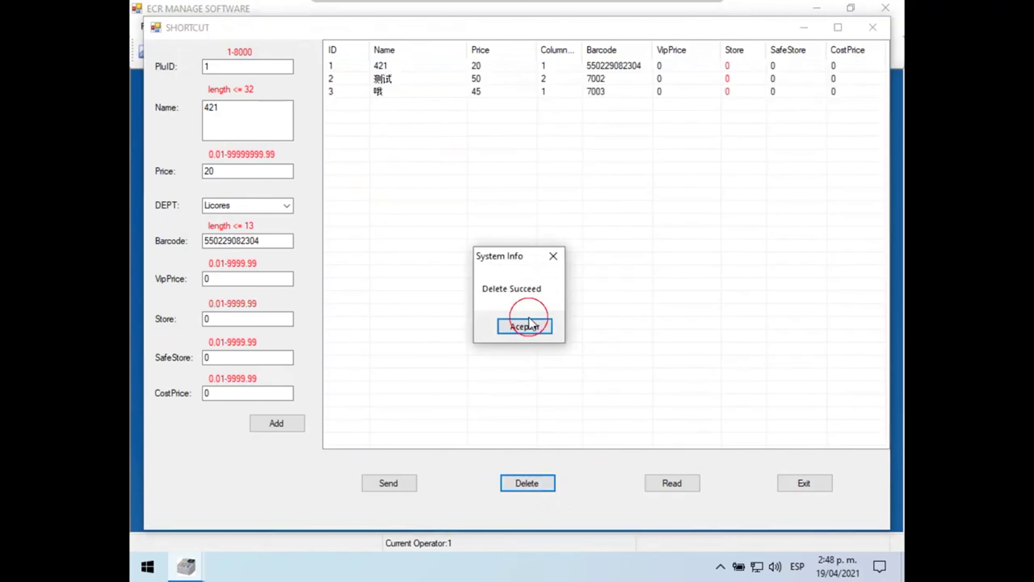
{"action": "left_click", "coordinate": [529, 326]}
Step: Add shortcut Tecla Directa 1 at price 2000, department Abarrotes, barcode 1
{"action": "key", "text": "Tab"}
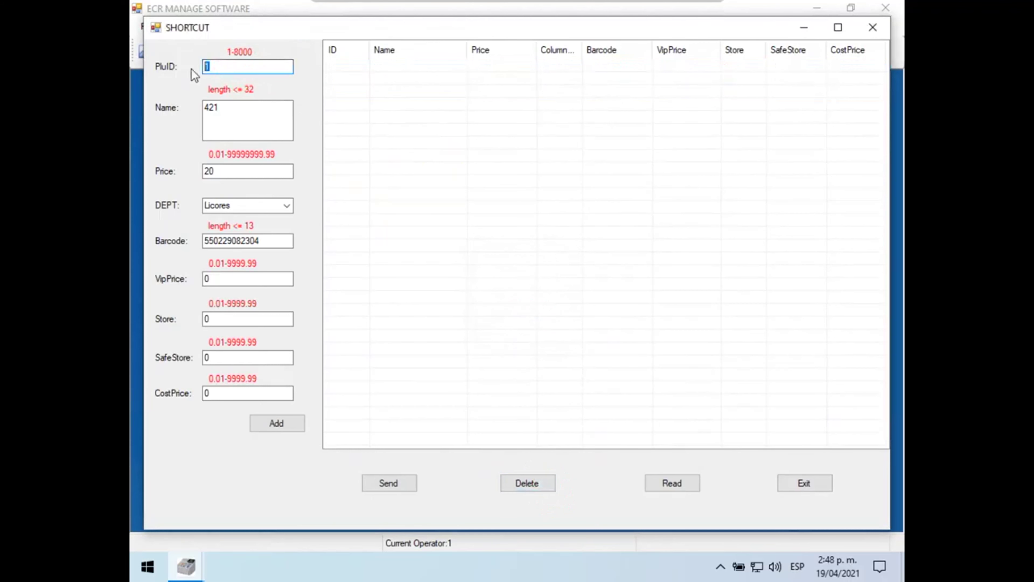
{"action": "left_click_drag", "start_coordinate": [249, 106], "coordinate": [208, 108]}
{"action": "type", "text": "Te"}
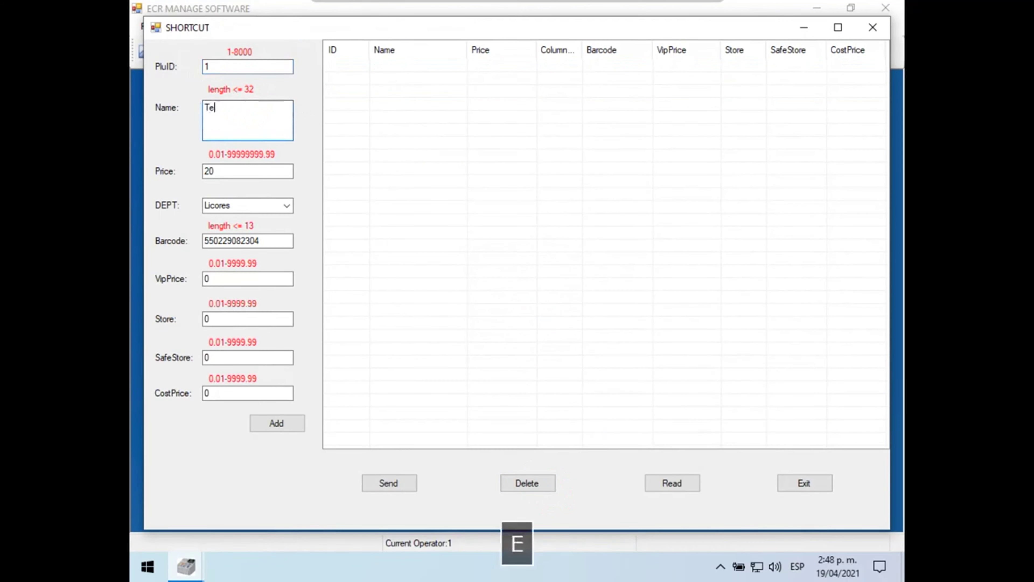
{"action": "type", "text": "cla Directa 1"}
{"action": "left_click_drag", "start_coordinate": [220, 171], "coordinate": [163, 171]}
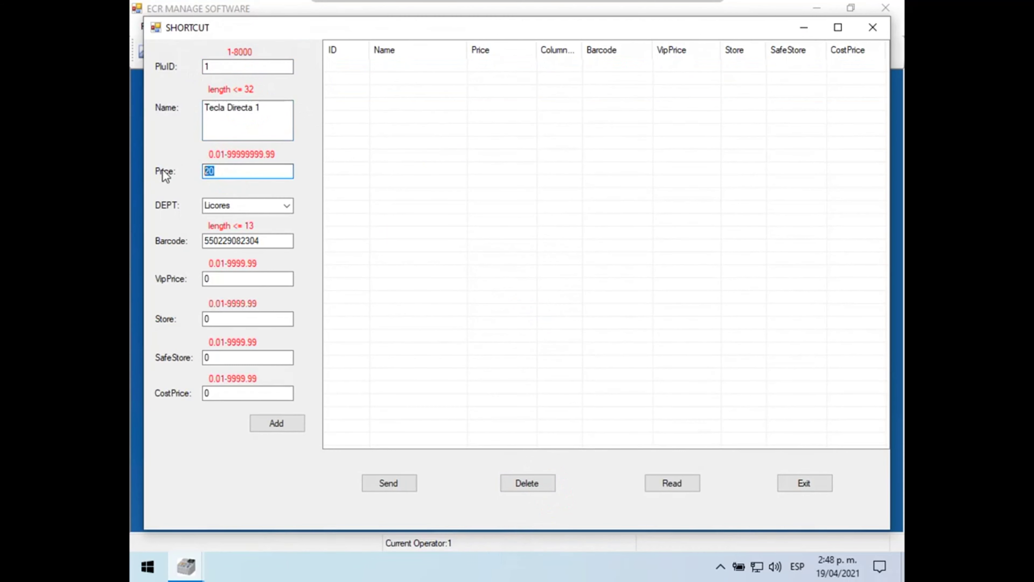
{"action": "type", "text": "2000"}
{"action": "left_click", "coordinate": [285, 206]}
{"action": "left_click", "coordinate": [274, 237]}
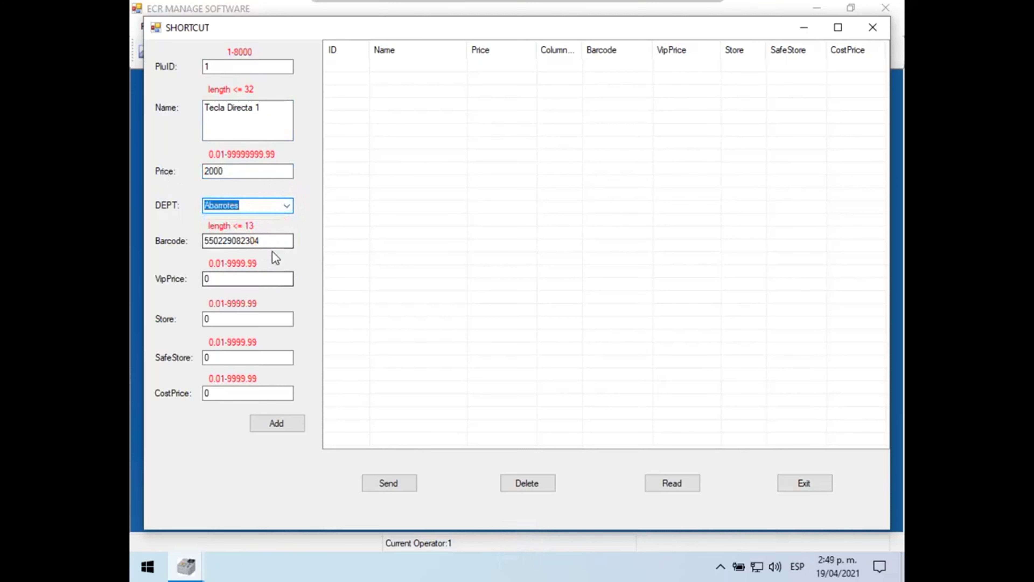
{"action": "left_click_drag", "start_coordinate": [273, 241], "coordinate": [181, 244]}
{"action": "type", "text": "1"}
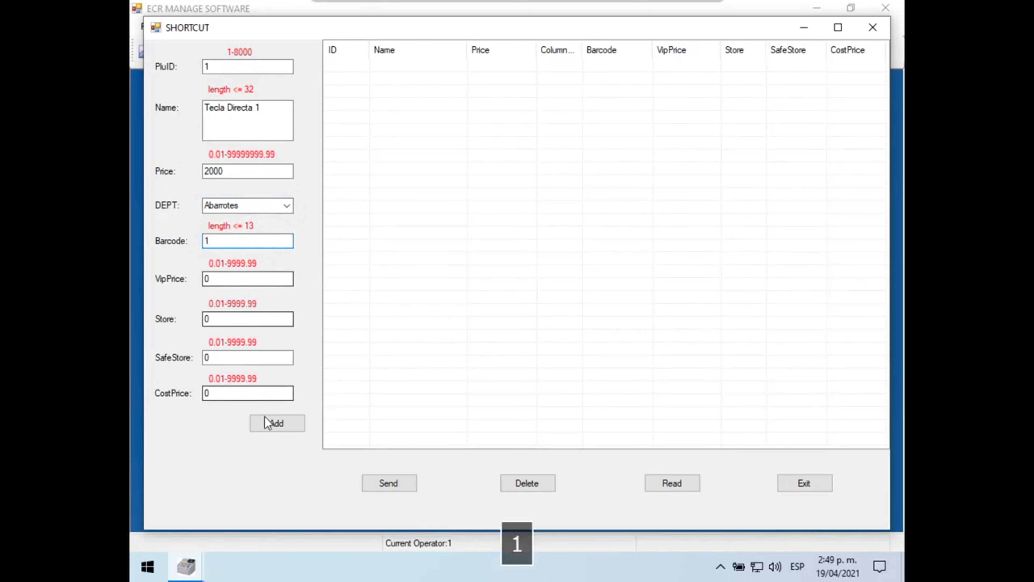
{"action": "left_click", "coordinate": [276, 423]}
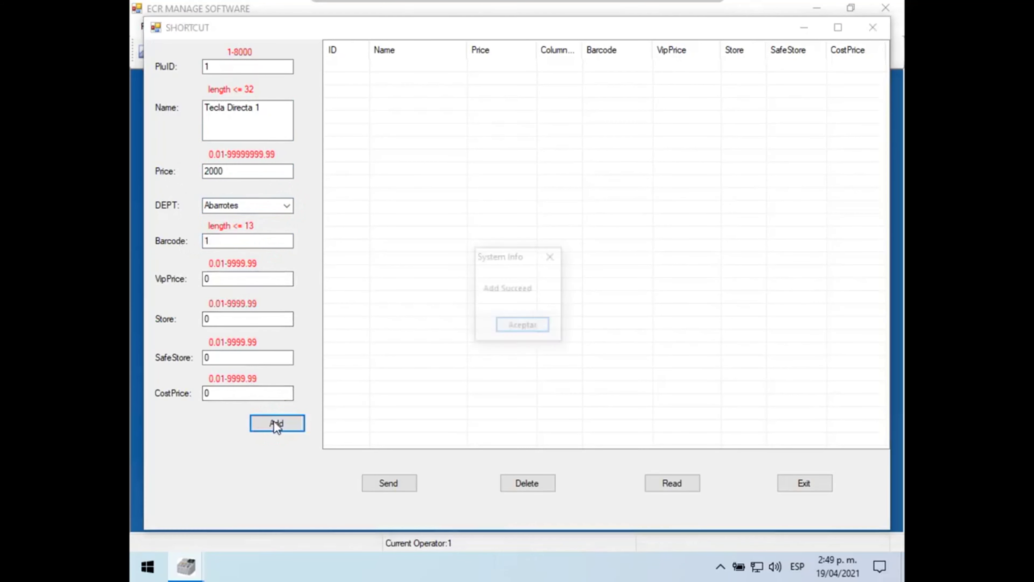
{"action": "left_click", "coordinate": [514, 331]}
Step: Add shortcut Tecla Directa 2 with ID and barcode 2, price 5000
{"action": "double_click", "coordinate": [216, 66]}
{"action": "type", "text": "2"}
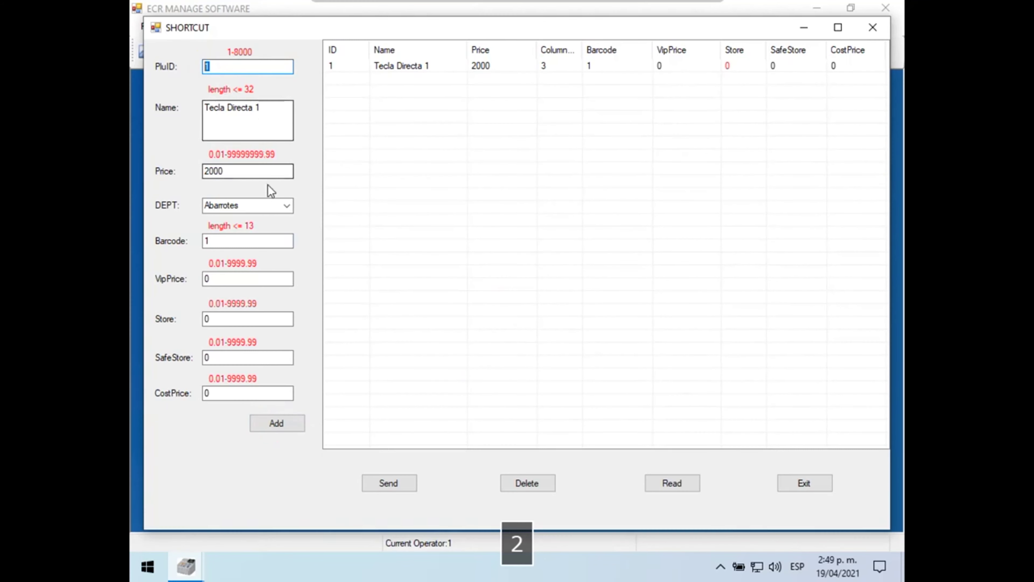
{"action": "double_click", "coordinate": [208, 241]}
{"action": "type", "text": "2"}
{"action": "double_click", "coordinate": [257, 107]}
{"action": "type", "text": "2"}
{"action": "double_click", "coordinate": [208, 171]}
{"action": "type", "text": "5"}
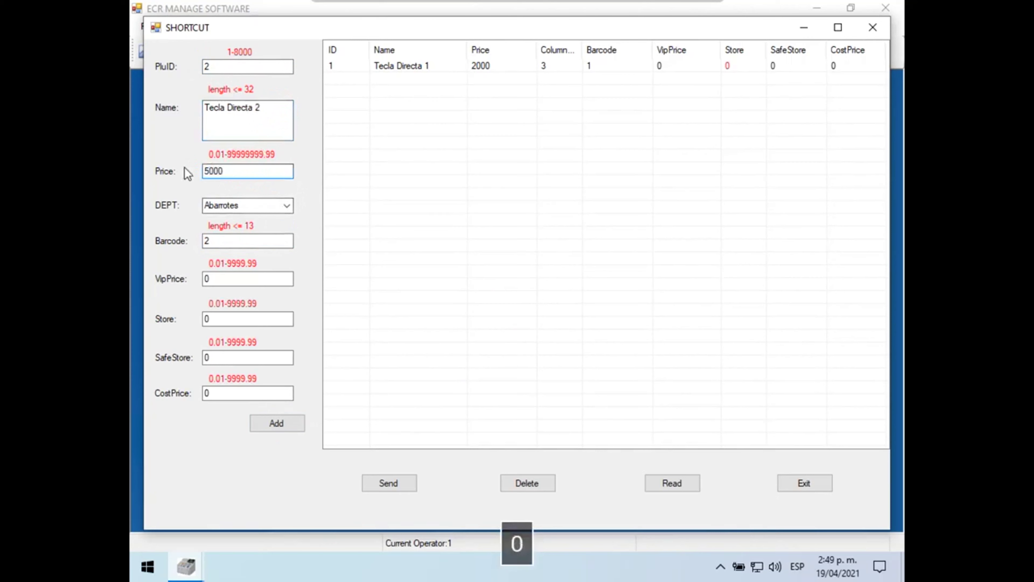
{"action": "left_click", "coordinate": [281, 424]}
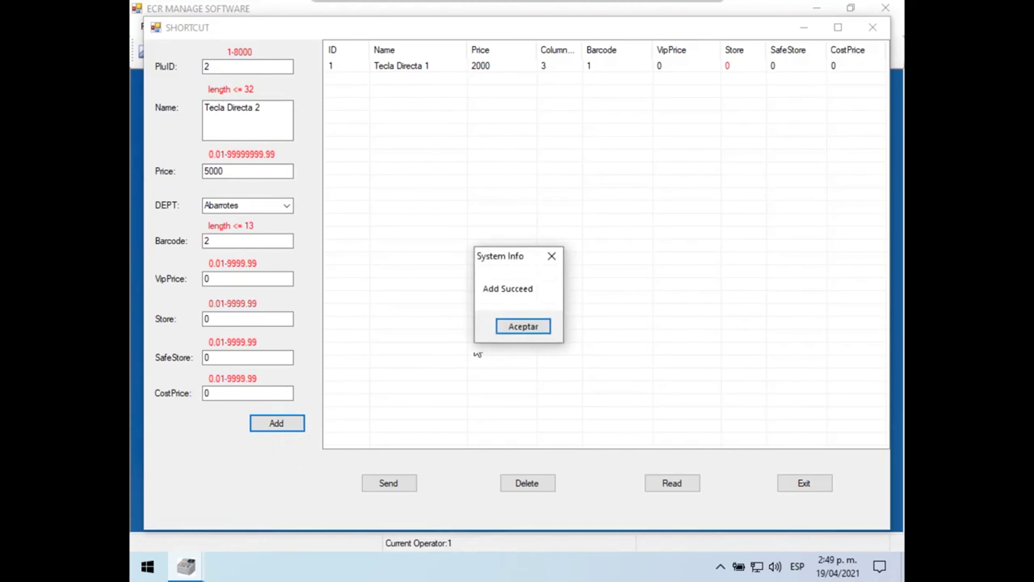
{"action": "left_click", "coordinate": [533, 331]}
Step: Add shortcut Tecla Directa 3 with ID and barcode 3, price 9000
{"action": "left_click_drag", "start_coordinate": [219, 66], "coordinate": [185, 66]}
{"action": "type", "text": "3"}
{"action": "left_click_drag", "start_coordinate": [231, 242], "coordinate": [202, 244]}
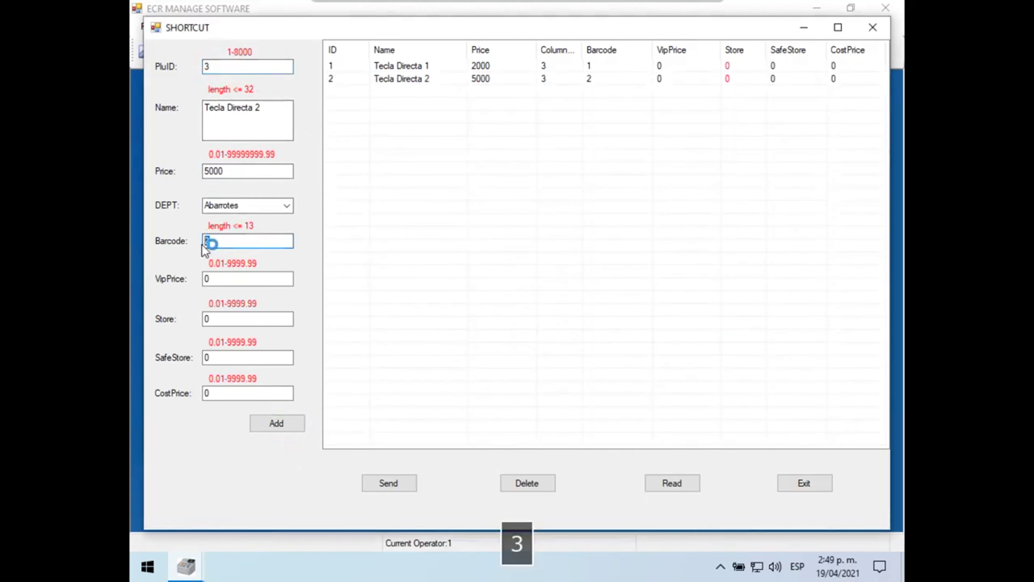
{"action": "type", "text": "3"}
{"action": "left_click_drag", "start_coordinate": [270, 106], "coordinate": [251, 106]}
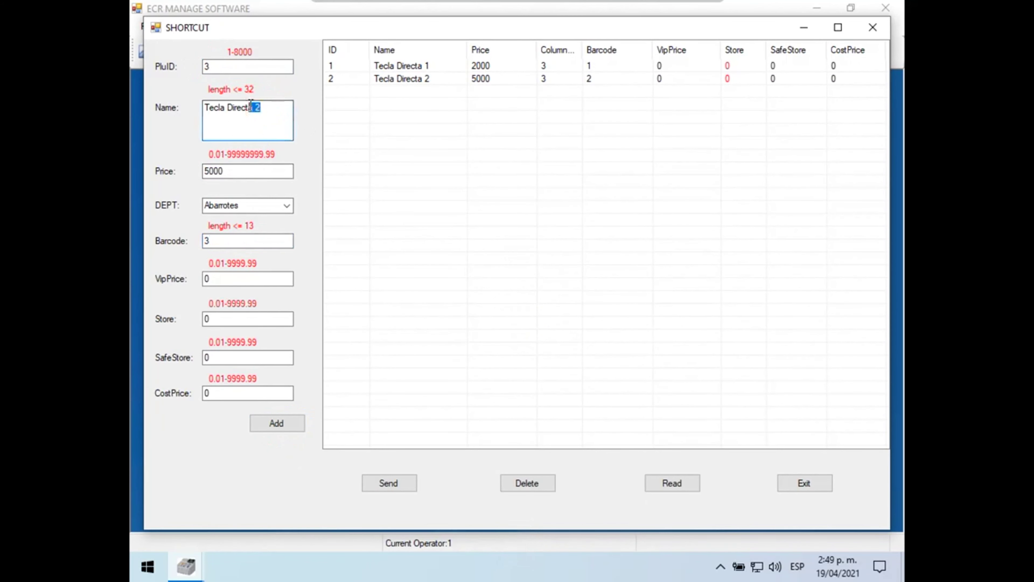
{"action": "type", "text": "3"}
{"action": "left_click_drag", "start_coordinate": [249, 170], "coordinate": [199, 171]}
{"action": "type", "text": "9000"}
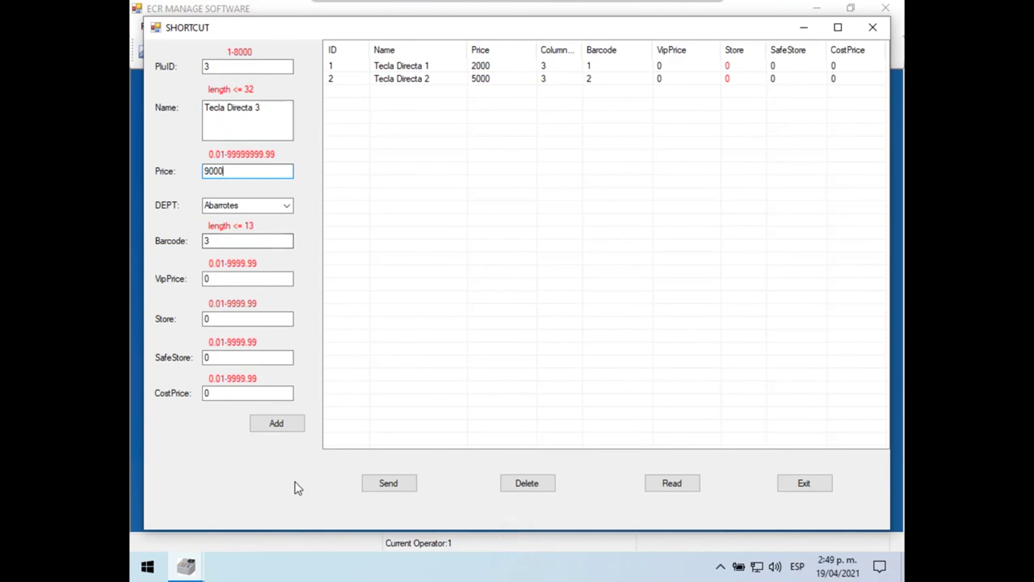
{"action": "left_click", "coordinate": [297, 428]}
{"action": "key", "text": "Return"}
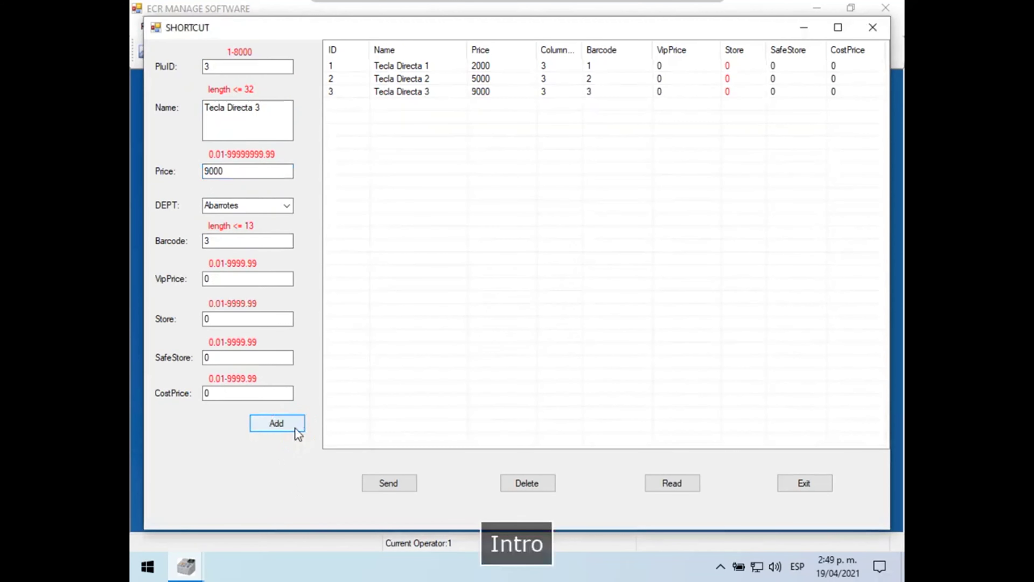